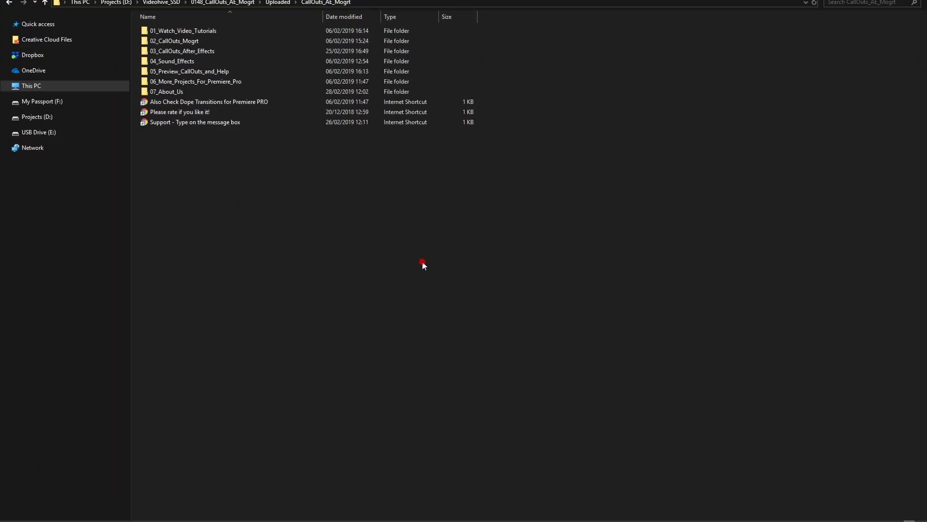
Navigate 02_CallOuts_Mogrt › CC19 › Left › v2 to list the CC19_Call_Out_Left v2 templates
{"action": "double_click", "coordinate": [205, 42]}
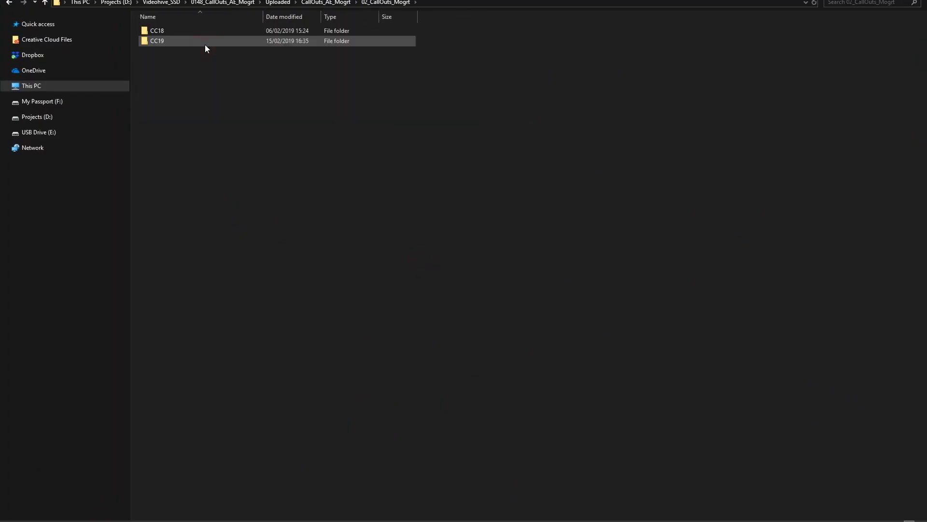
{"action": "double_click", "coordinate": [184, 30]}
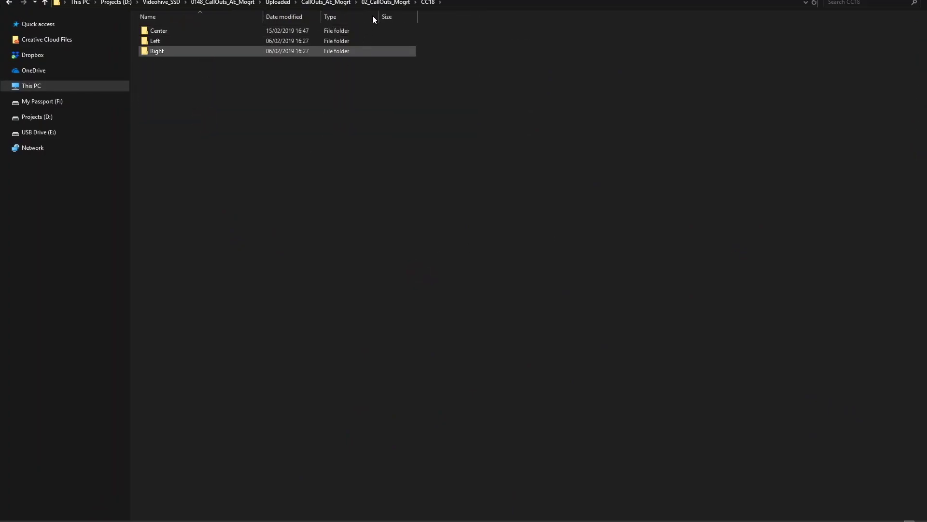
{"action": "left_click", "coordinate": [384, 3]}
{"action": "double_click", "coordinate": [179, 39]}
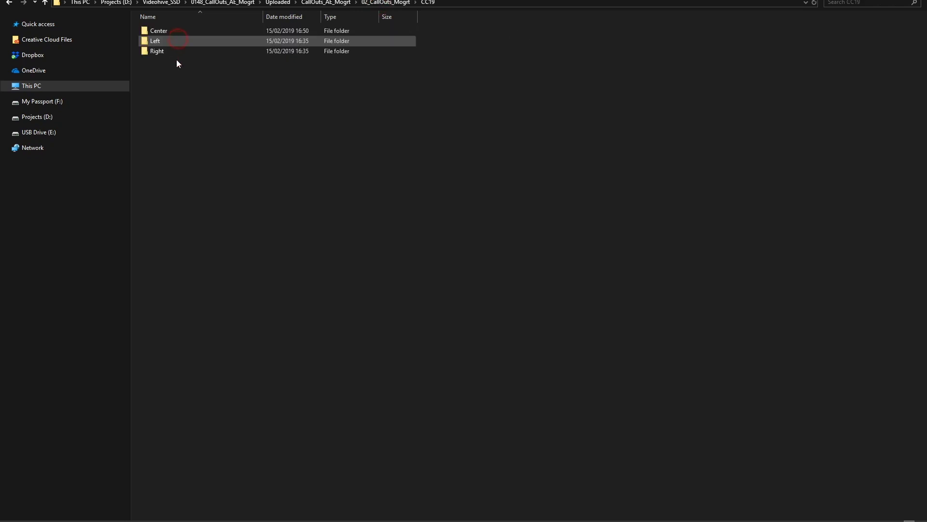
{"action": "double_click", "coordinate": [174, 41]}
{"action": "double_click", "coordinate": [174, 40]}
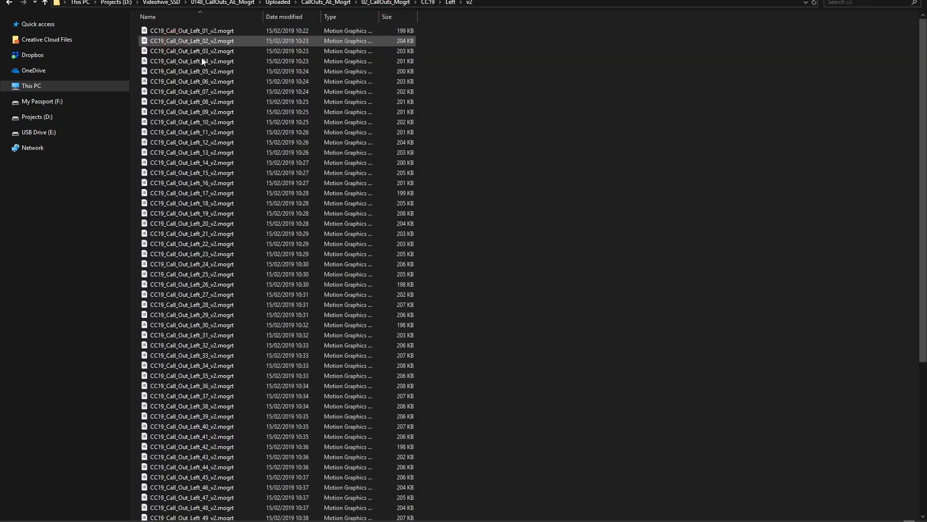
Install CC19_Call_Out_Centered_13.mogrt from 02_CallOuts_Mogrt › CC19 › Center into Essential Graphics
{"action": "key", "text": "alt+Tab"}
{"action": "left_click", "coordinate": [914, 512]}
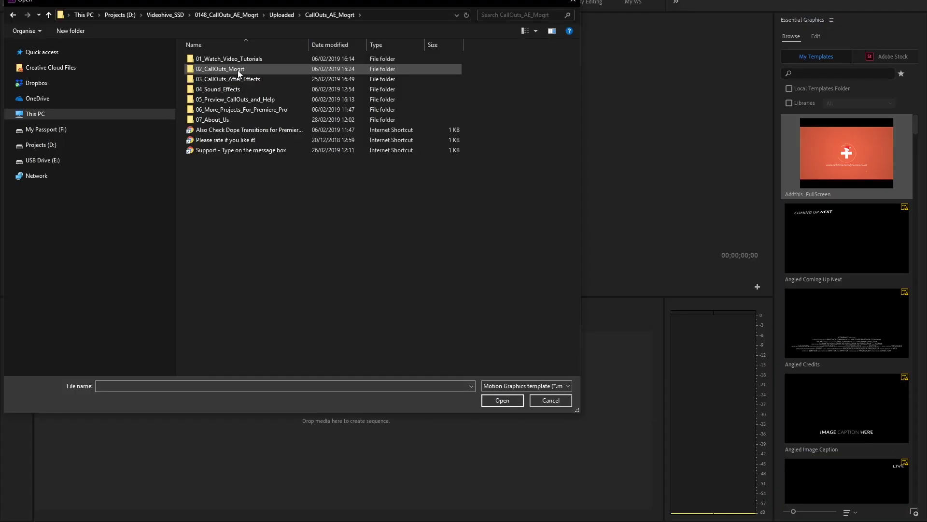
{"action": "double_click", "coordinate": [237, 71]}
{"action": "double_click", "coordinate": [218, 70]}
{"action": "left_click", "coordinate": [215, 62]}
{"action": "double_click", "coordinate": [216, 62]}
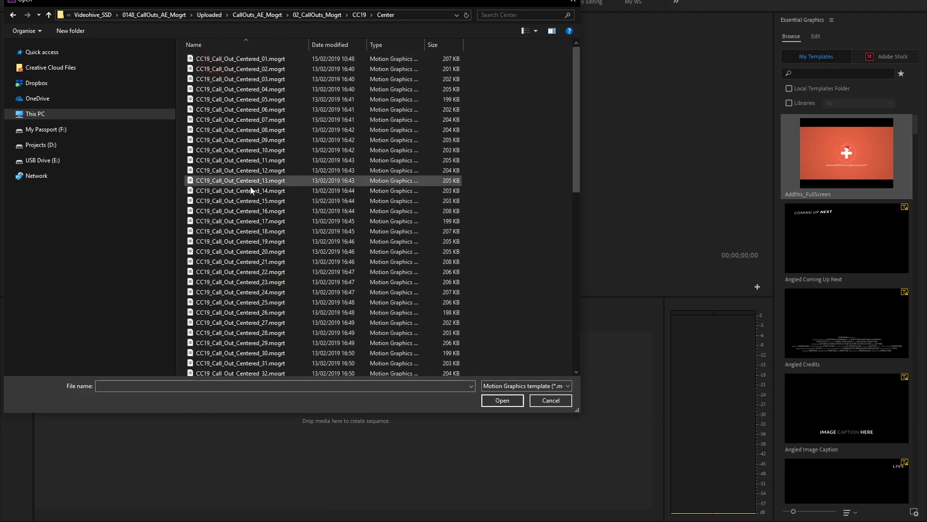
{"action": "left_click", "coordinate": [255, 183]}
{"action": "left_click", "coordinate": [502, 401]}
{"action": "left_click", "coordinate": [838, 73]}
Filter templates to call_out_centered_13, then copy CC19's Center, Left and Right folders
{"action": "type", "text": "call"}
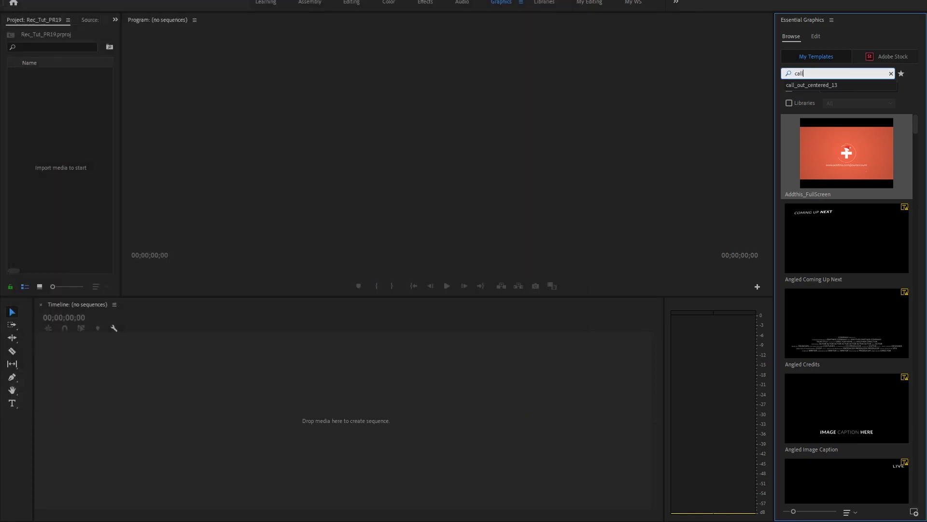
{"action": "left_click", "coordinate": [812, 85]}
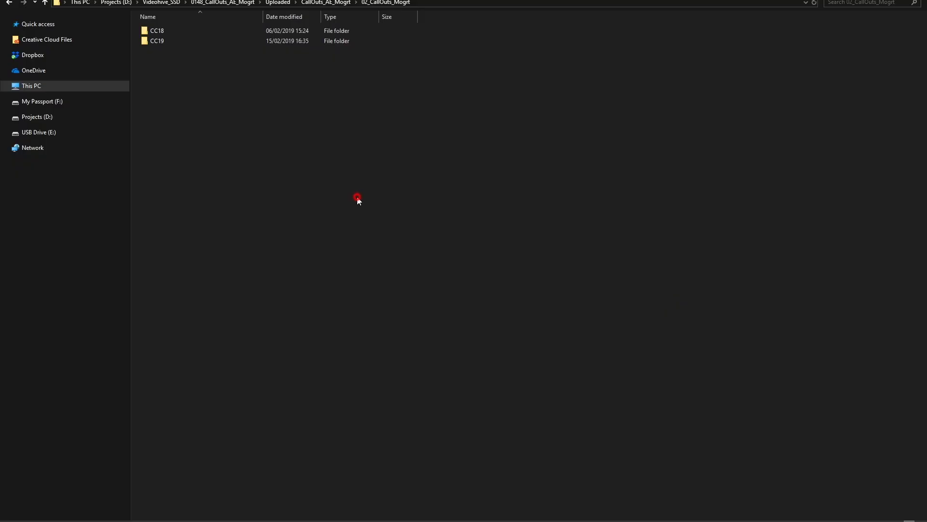
{"action": "double_click", "coordinate": [167, 42]}
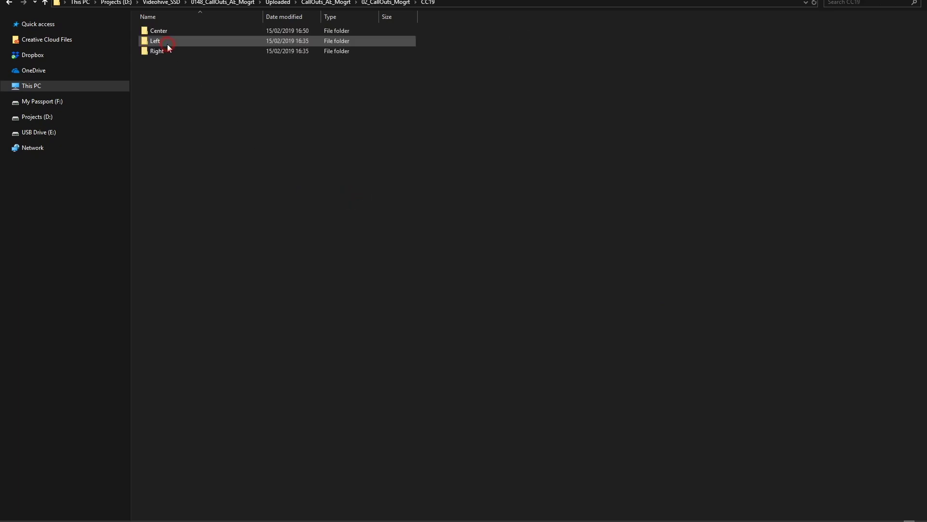
{"action": "left_click_drag", "start_coordinate": [195, 112], "coordinate": [156, 42]}
{"action": "right_click", "coordinate": [155, 43]}
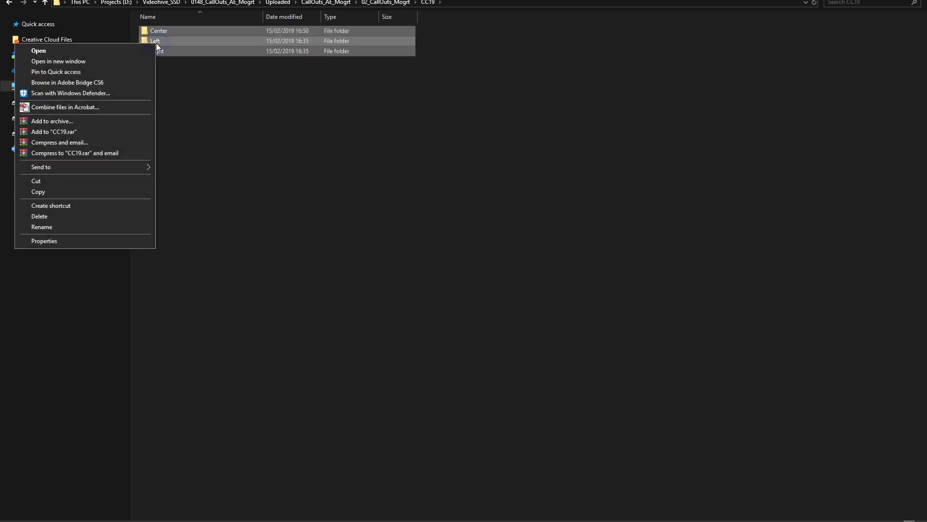
{"action": "left_click", "coordinate": [84, 193]}
{"action": "left_click", "coordinate": [251, 231]}
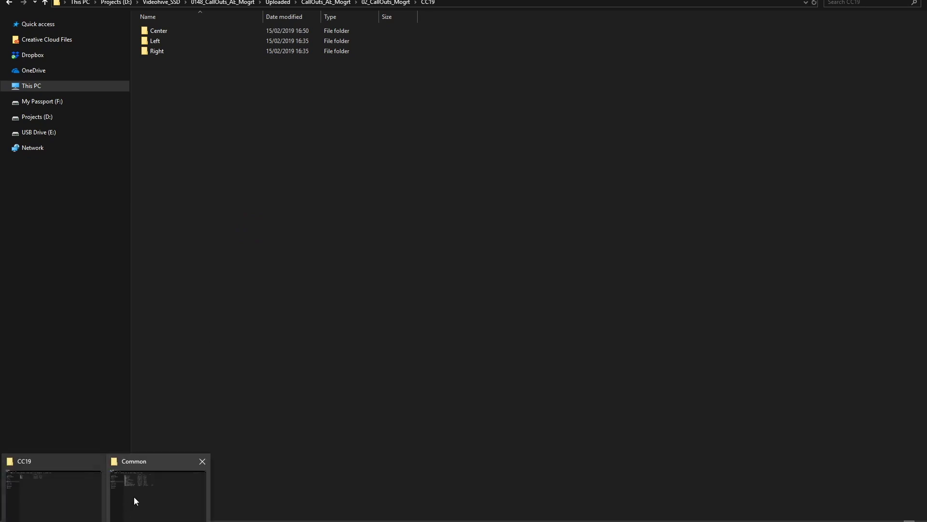
Create a CallOuts_CandyMustache folder inside Adobe Common's Motion Graphics Templates
{"action": "left_click", "coordinate": [134, 496]}
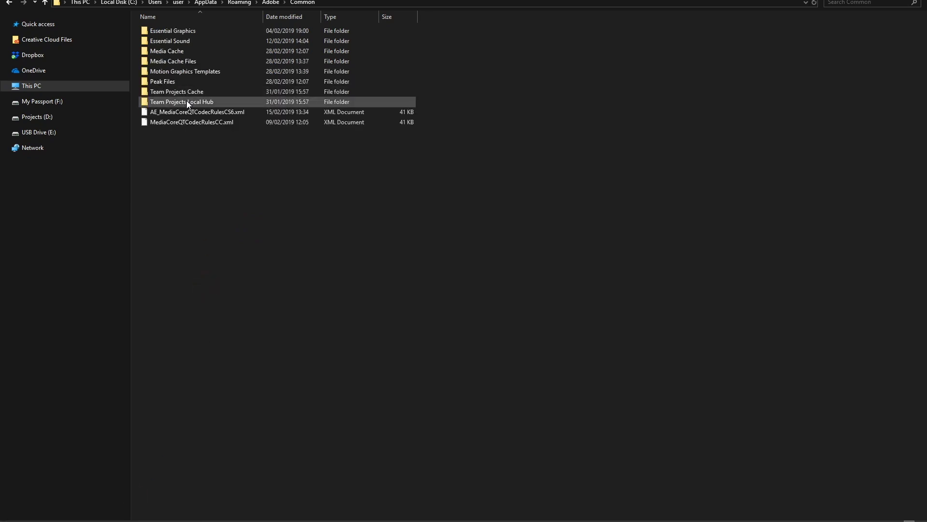
{"action": "double_click", "coordinate": [189, 72]}
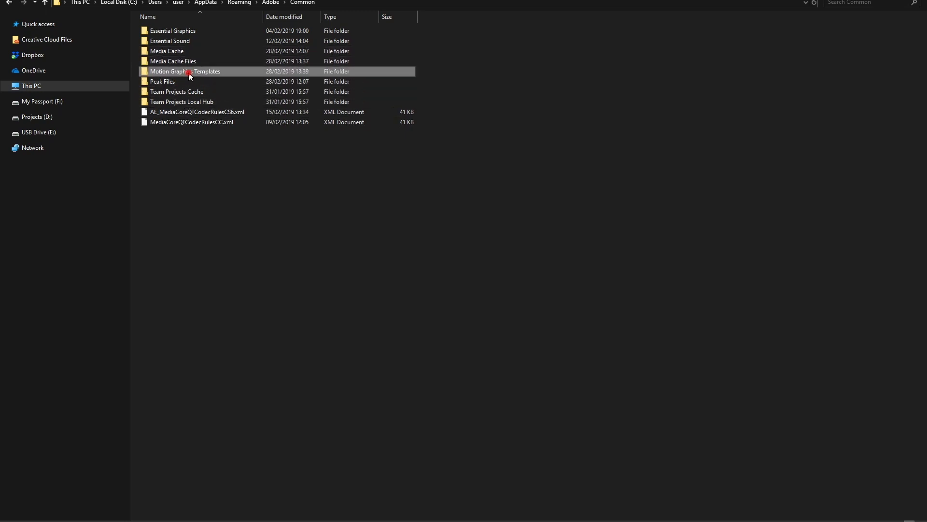
{"action": "right_click", "coordinate": [216, 273]}
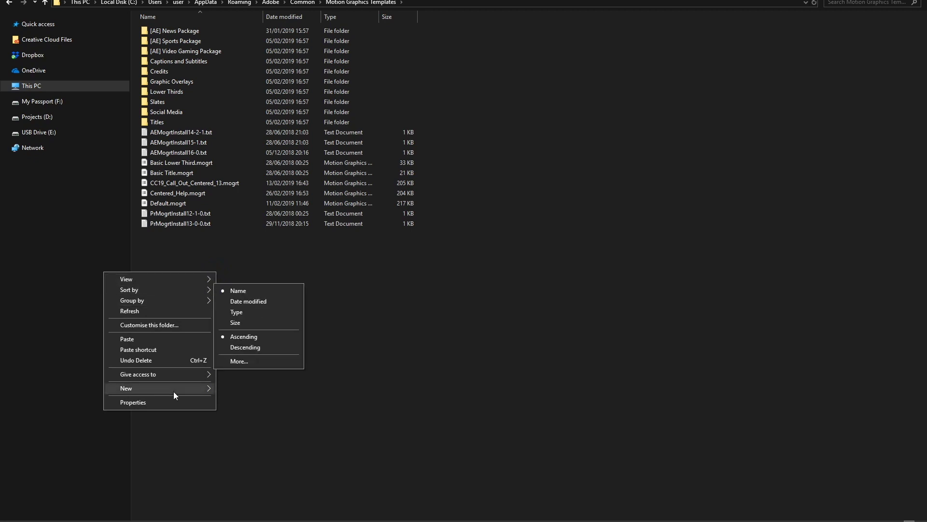
{"action": "mouse_move", "coordinate": [176, 386]}
{"action": "left_click", "coordinate": [230, 389]}
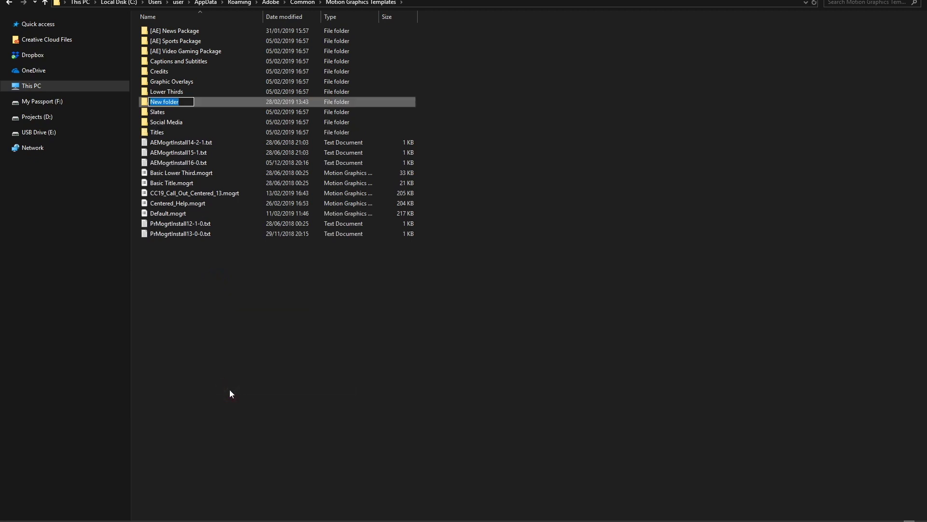
{"action": "type", "text": "CallOuts_CandyMus"}
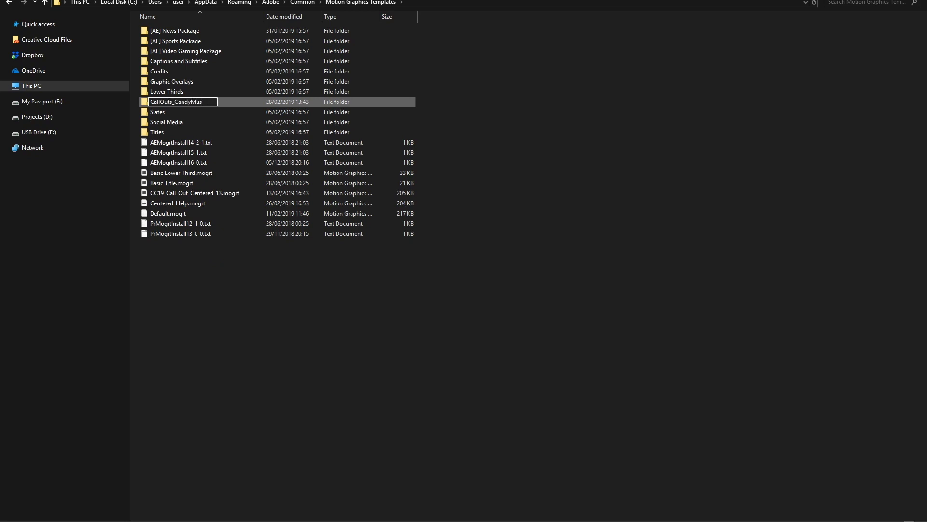
{"action": "type", "text": "tache"}
{"action": "left_click", "coordinate": [230, 394]}
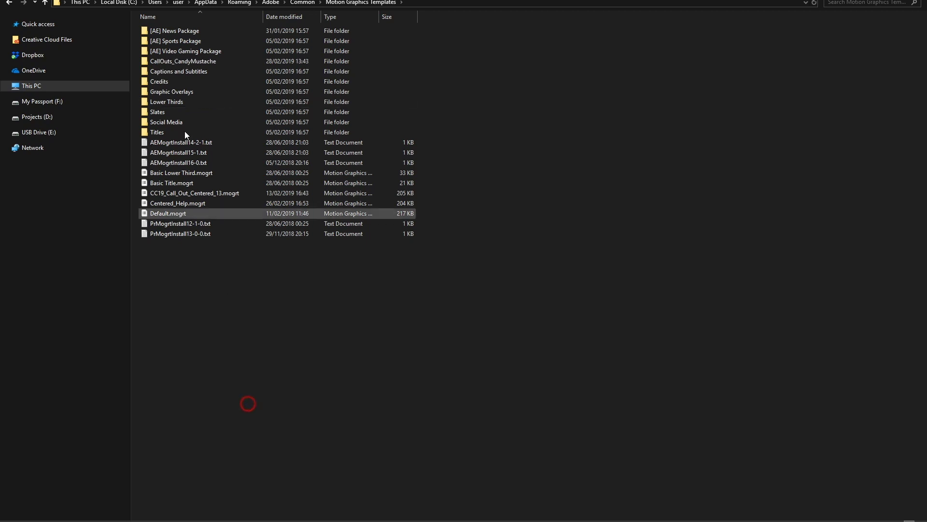
Paste the copied Center, Left and Right folders into CallOuts_CandyMustache
{"action": "double_click", "coordinate": [205, 60]}
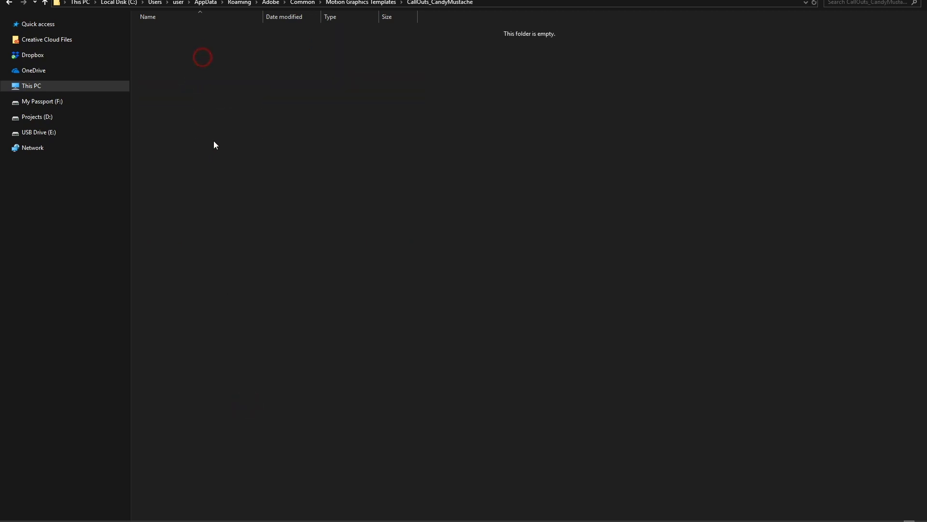
{"action": "right_click", "coordinate": [204, 110]}
{"action": "left_click", "coordinate": [137, 177]}
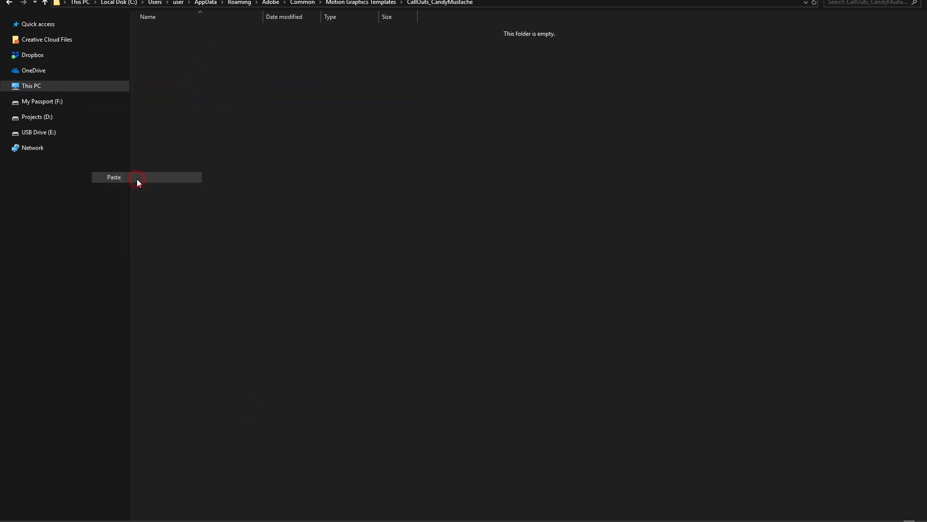
Go to 05_Preview_CallOuts_and_Help › _Preview_CallOuts and select Preview_CallOuts.html
{"action": "left_click", "coordinate": [337, 3]}
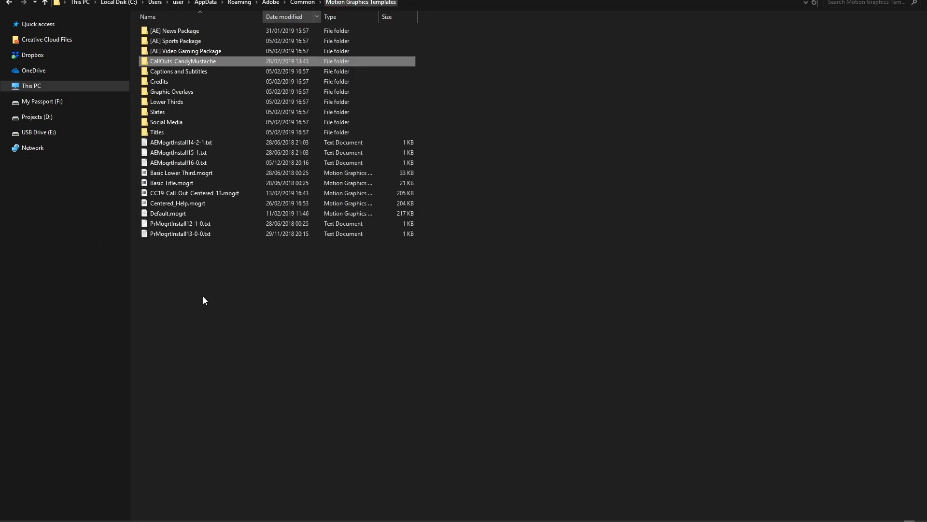
{"action": "key", "text": "alt+Tab"}
{"action": "double_click", "coordinate": [207, 73]}
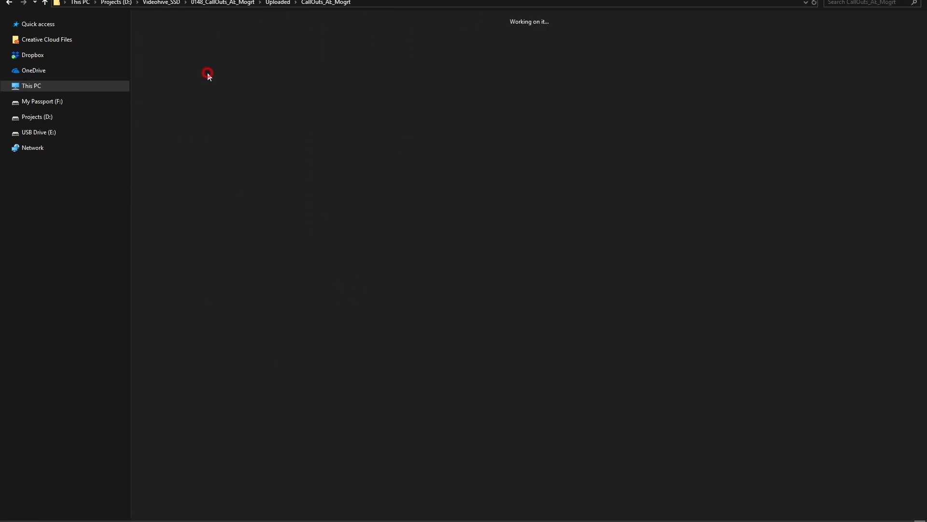
{"action": "double_click", "coordinate": [178, 55]}
{"action": "left_click", "coordinate": [198, 178]}
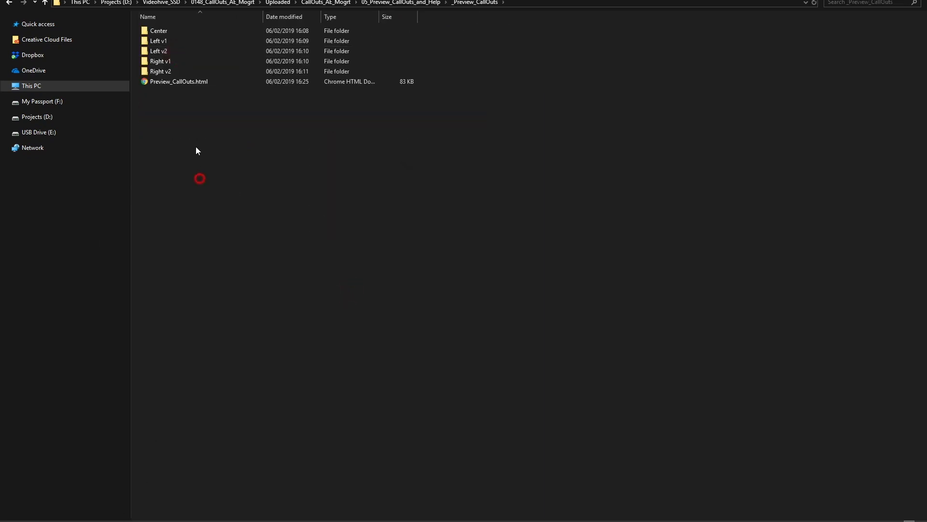
{"action": "left_click", "coordinate": [191, 84]}
Open Preview_CallOuts.html and browse Left v1, Left v2, Right v2 and Center, ending on Right v1
{"action": "double_click", "coordinate": [191, 85]}
{"action": "left_click", "coordinate": [23, 100]}
{"action": "left_click", "coordinate": [24, 122]}
{"action": "left_click", "coordinate": [21, 143]}
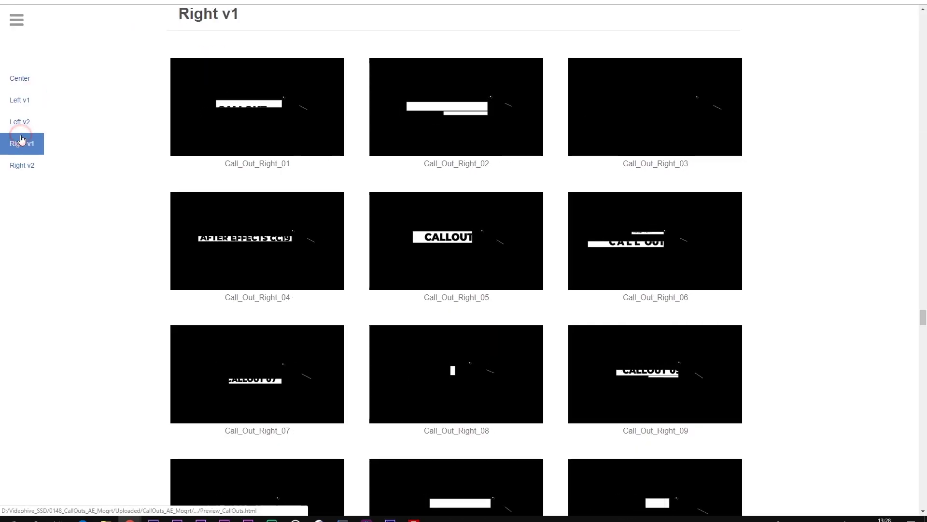
{"action": "left_click", "coordinate": [23, 167]}
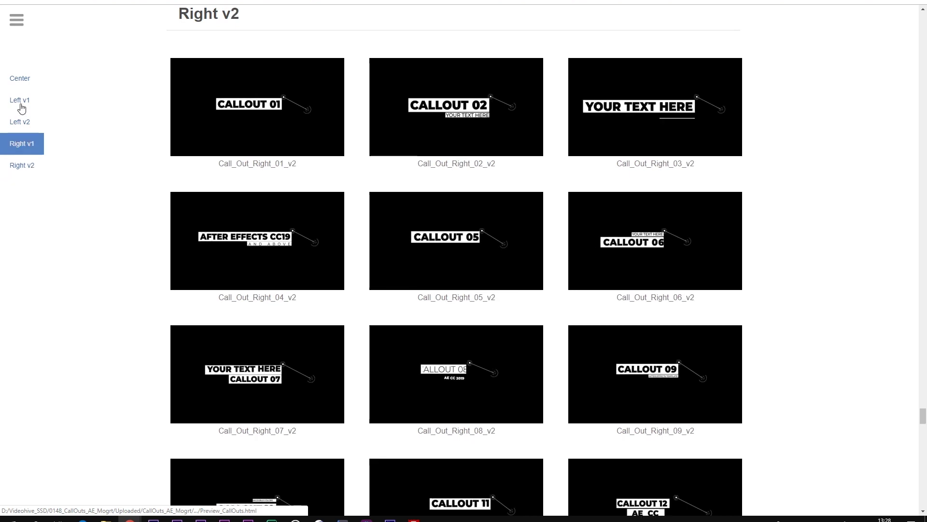
{"action": "left_click", "coordinate": [20, 78]}
{"action": "left_click", "coordinate": [22, 143]}
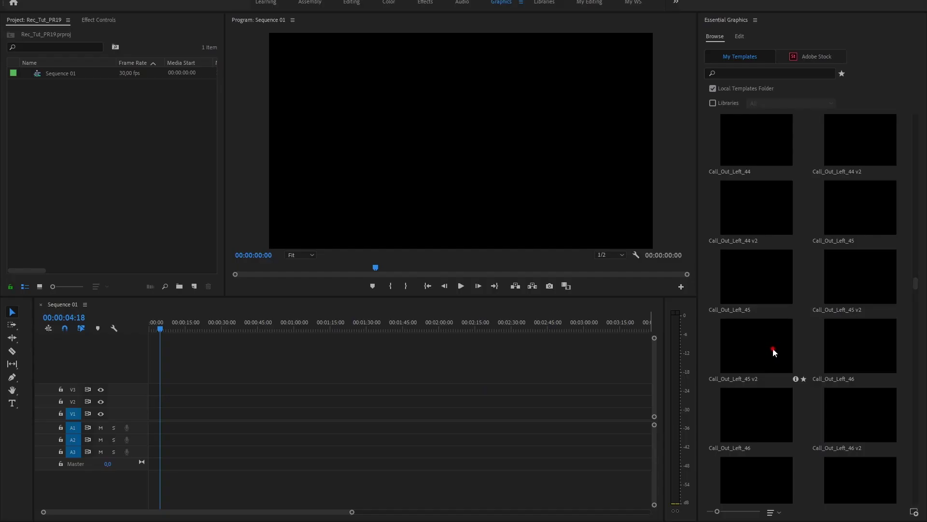
Place the Call_Out_Left_45 v2 template on track V1 and select the clip
{"action": "left_click_drag", "start_coordinate": [772, 352], "coordinate": [147, 421]}
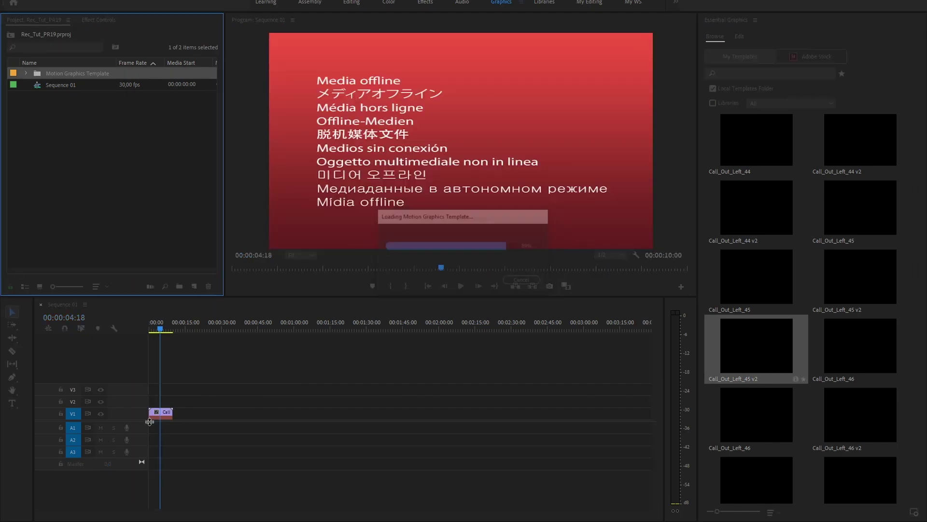
{"action": "left_click", "coordinate": [163, 415]}
{"action": "left_click", "coordinate": [168, 415]}
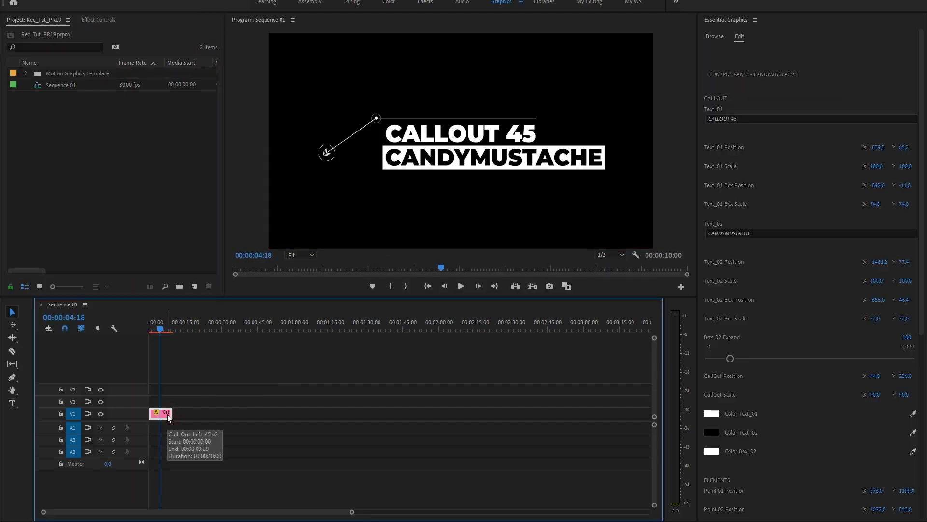
Set the clip's Motion Scale to 83 in Effect Controls
{"action": "left_click", "coordinate": [100, 18]}
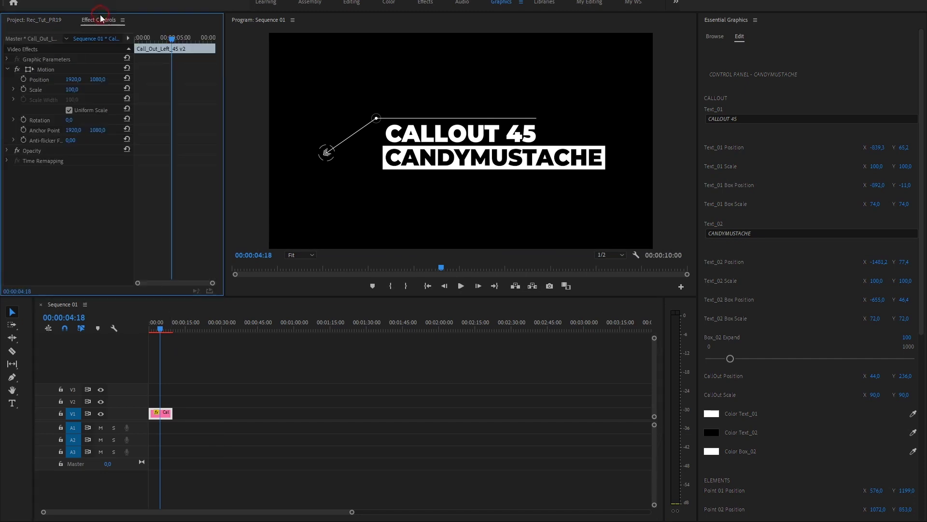
{"action": "left_click", "coordinate": [79, 89]}
{"action": "type", "text": "83"}
{"action": "key", "text": "Return"}
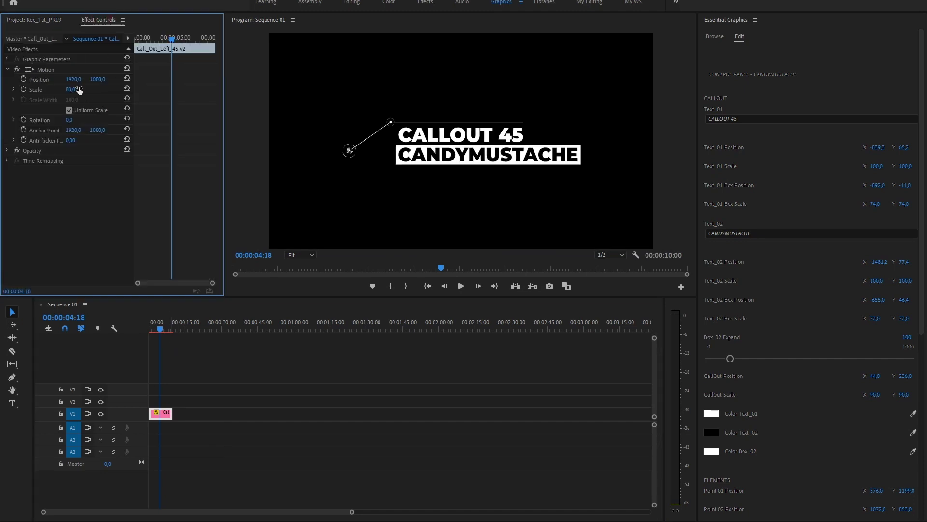
Change the callout's two text lines to 'Type here' and 'And here'
{"action": "left_click", "coordinate": [742, 120]}
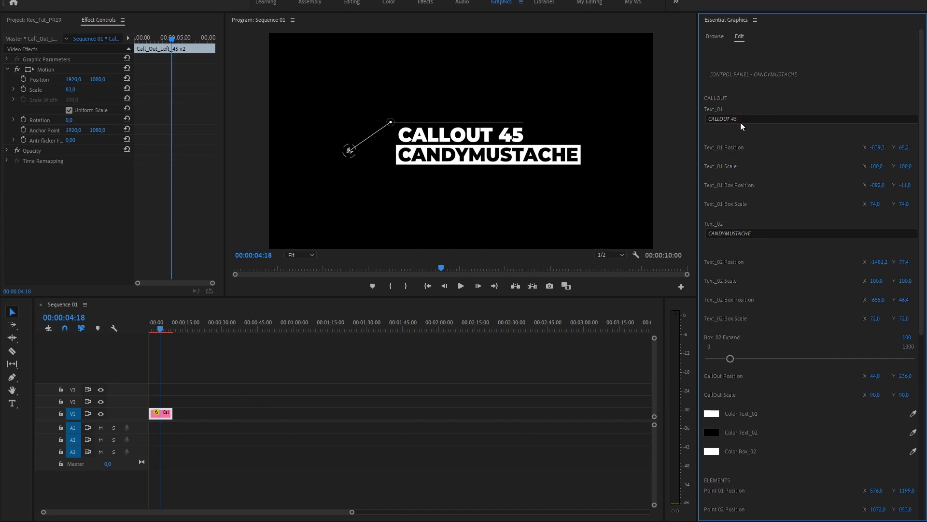
{"action": "left_click", "coordinate": [742, 120]}
{"action": "type", "text": "7"}
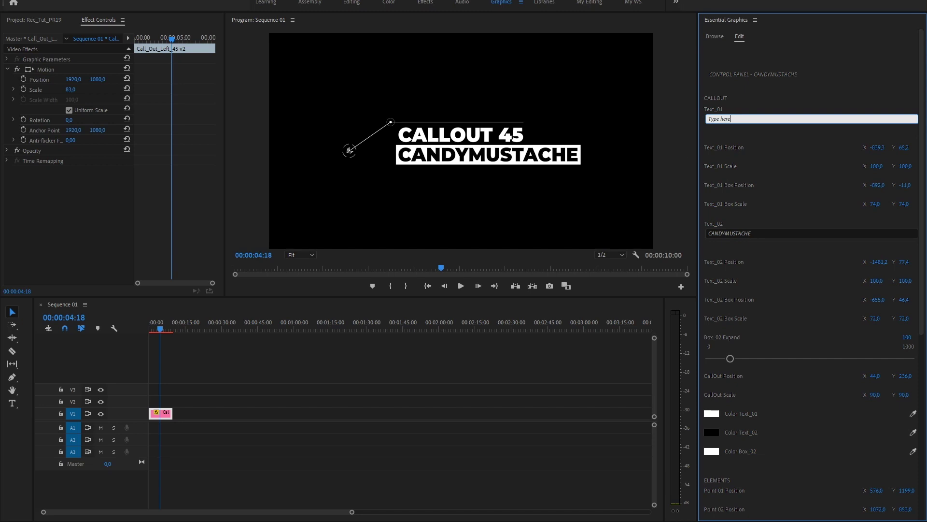
{"action": "left_click", "coordinate": [755, 234]}
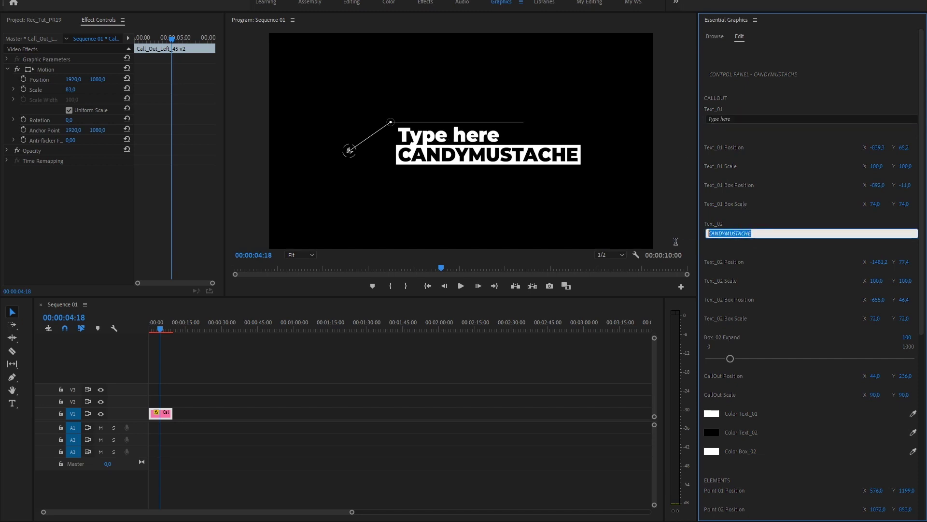
{"action": "type", "text": "And here"}
{"action": "left_click", "coordinate": [555, 400]}
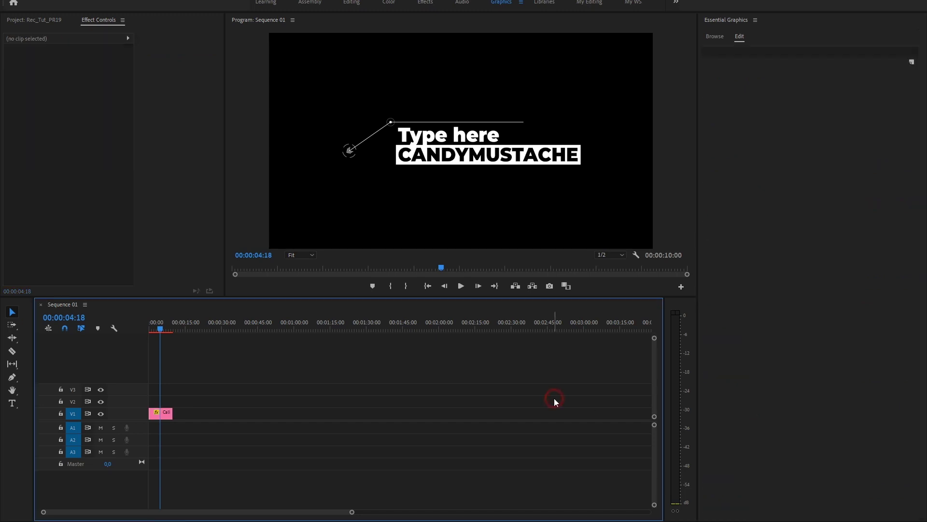
{"action": "left_click", "coordinate": [169, 417]}
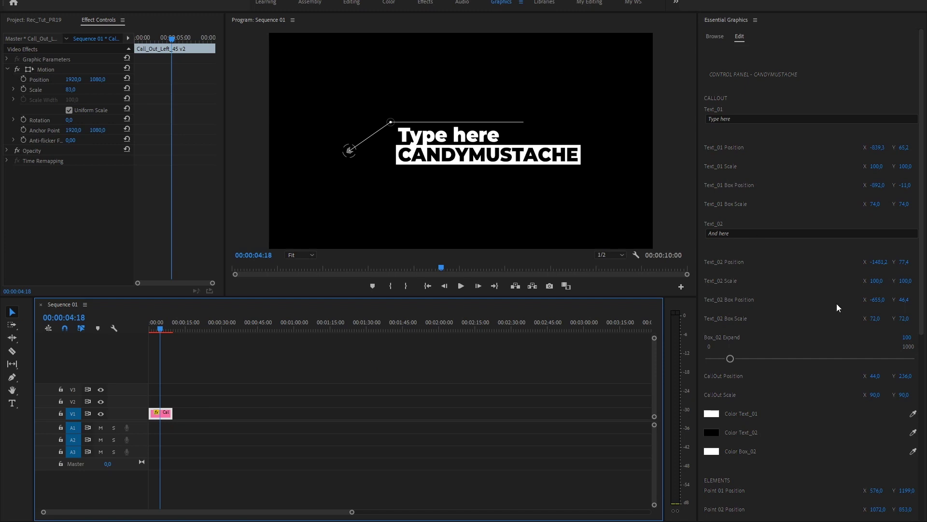
Adjust Text_02 Box Position, Box Scale and Position to refit the 'And here' line
{"action": "left_click", "coordinate": [906, 303]}
{"action": "mouse_move", "coordinate": [904, 300]}
{"action": "left_mouse_down"}
{"action": "mouse_move", "coordinate": [917, 300]}
{"action": "mouse_move", "coordinate": [902, 301]}
{"action": "left_mouse_up"}
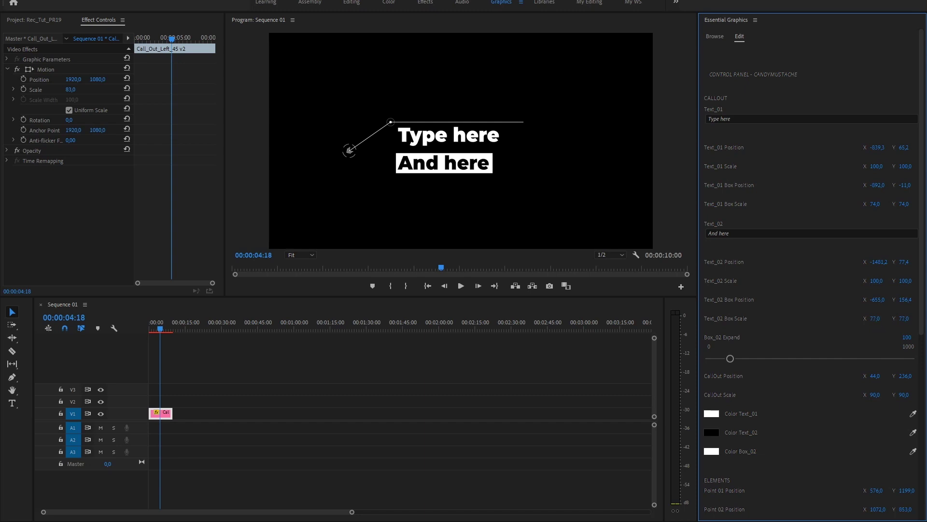
{"action": "left_click_drag", "start_coordinate": [874, 318], "coordinate": [871, 318]}
{"action": "mouse_move", "coordinate": [905, 262]}
{"action": "left_mouse_down"}
{"action": "mouse_move", "coordinate": [918, 262]}
{"action": "mouse_move", "coordinate": [904, 262]}
{"action": "left_mouse_up"}
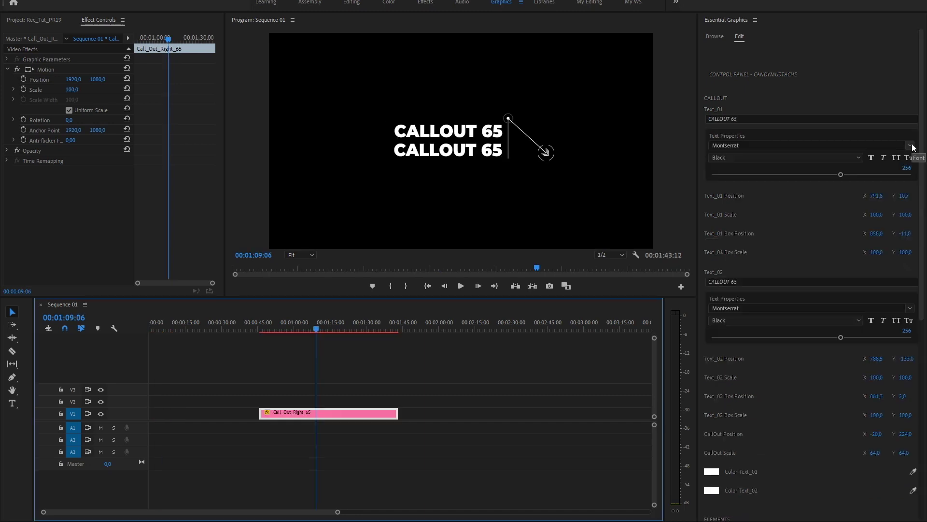
Try Myriad Pro Condensed, Poor Richard and Ravie as the headline font
{"action": "left_click", "coordinate": [911, 146]}
{"action": "left_click", "coordinate": [771, 263]}
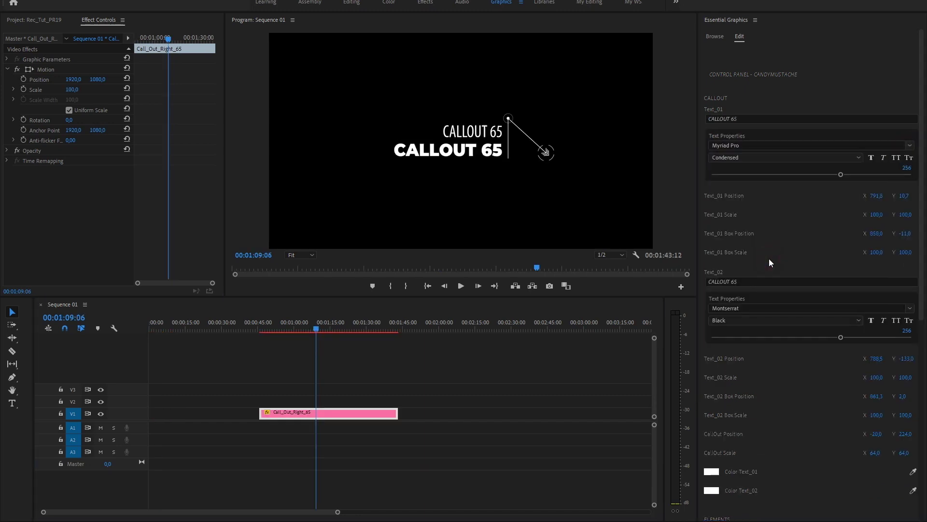
{"action": "left_click", "coordinate": [911, 146]}
{"action": "scroll", "coordinate": [792, 300], "scroll_direction": "down", "scroll_amount": 3}
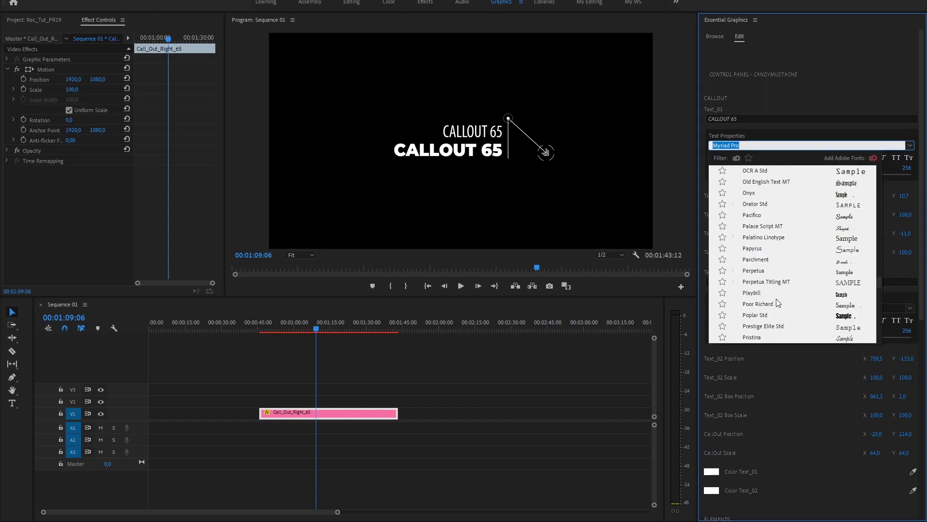
{"action": "left_click", "coordinate": [768, 304]}
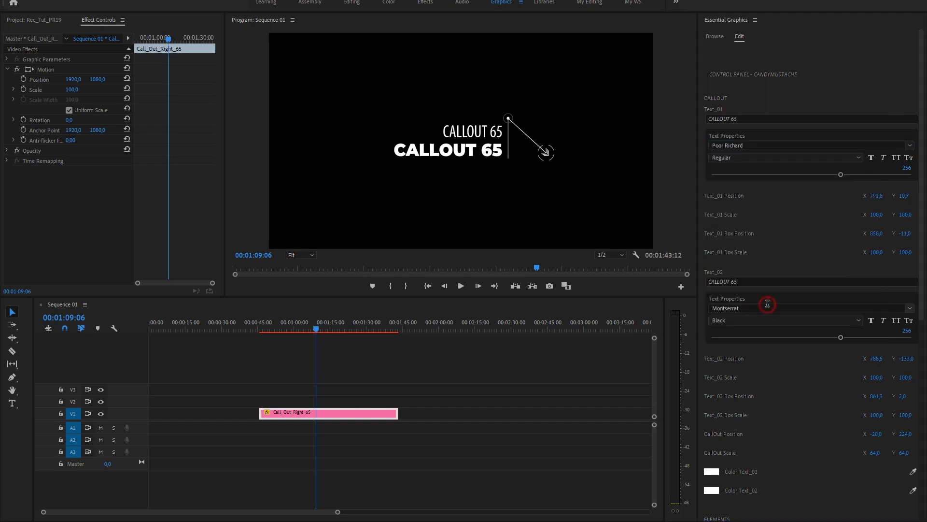
{"action": "left_click", "coordinate": [911, 146]}
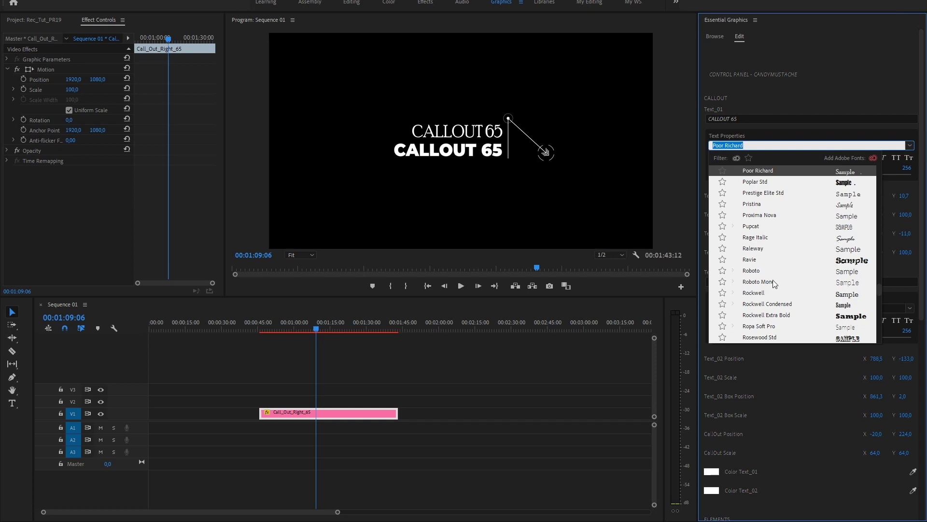
{"action": "left_click", "coordinate": [750, 261]}
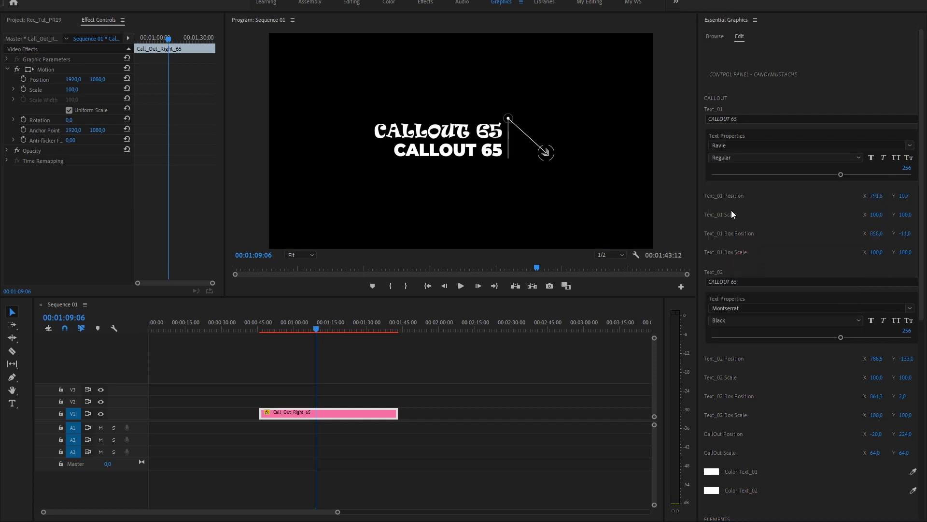
Enable faux Bold on the headline and set its font to Stencil
{"action": "left_click", "coordinate": [871, 158]}
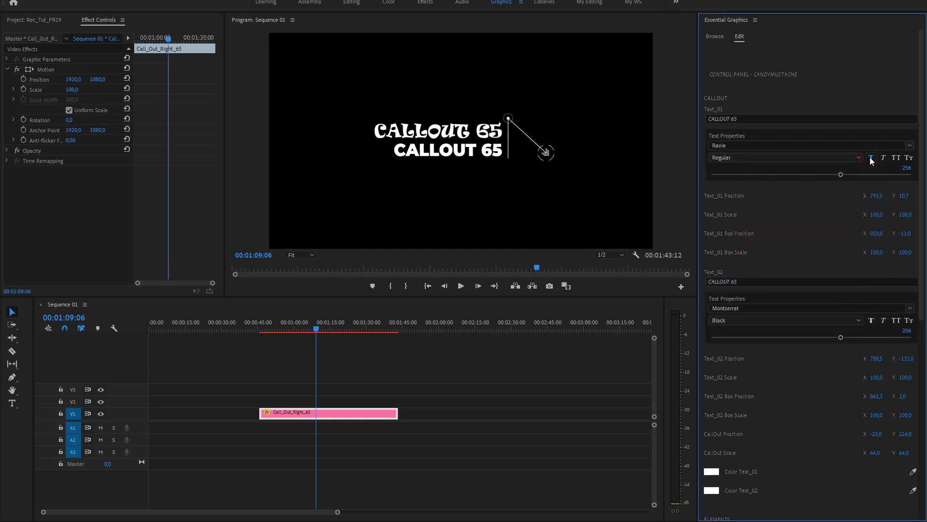
{"action": "left_click", "coordinate": [910, 146]}
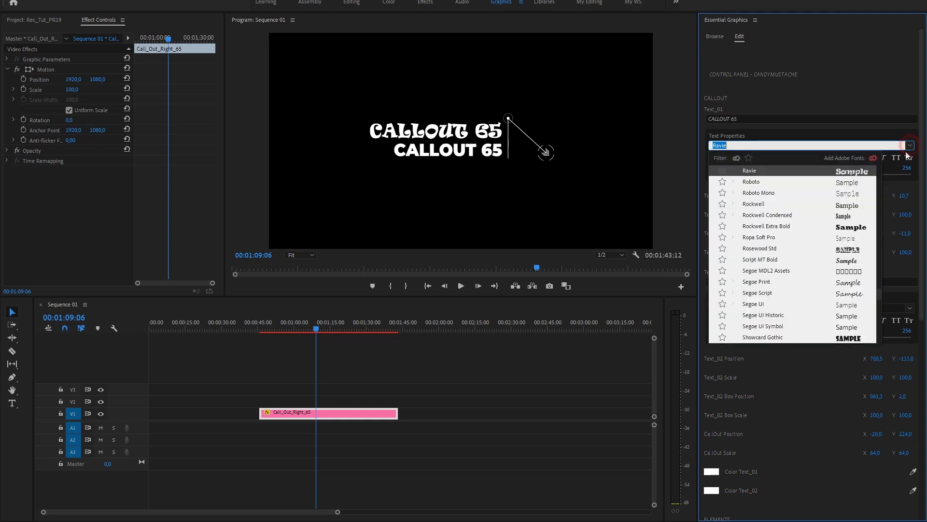
{"action": "scroll", "coordinate": [789, 318], "scroll_direction": "down", "scroll_amount": 3}
{"action": "left_click", "coordinate": [755, 295]}
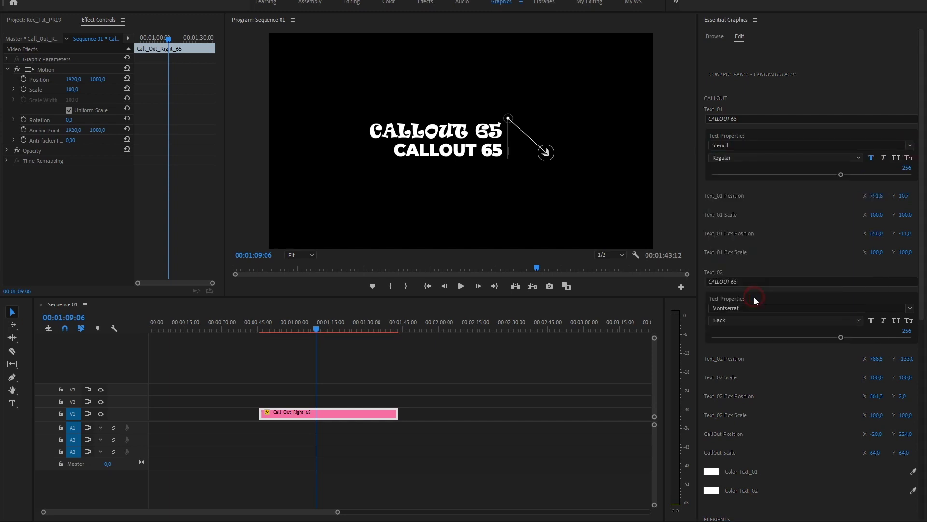
Lengthen the callout clip's end on V1 and scrub through its animation
{"action": "left_click", "coordinate": [335, 415]}
{"action": "mouse_move", "coordinate": [395, 412]}
{"action": "left_mouse_down"}
{"action": "mouse_move", "coordinate": [602, 415]}
{"action": "mouse_move", "coordinate": [384, 413]}
{"action": "left_mouse_up"}
{"action": "left_click", "coordinate": [397, 443]}
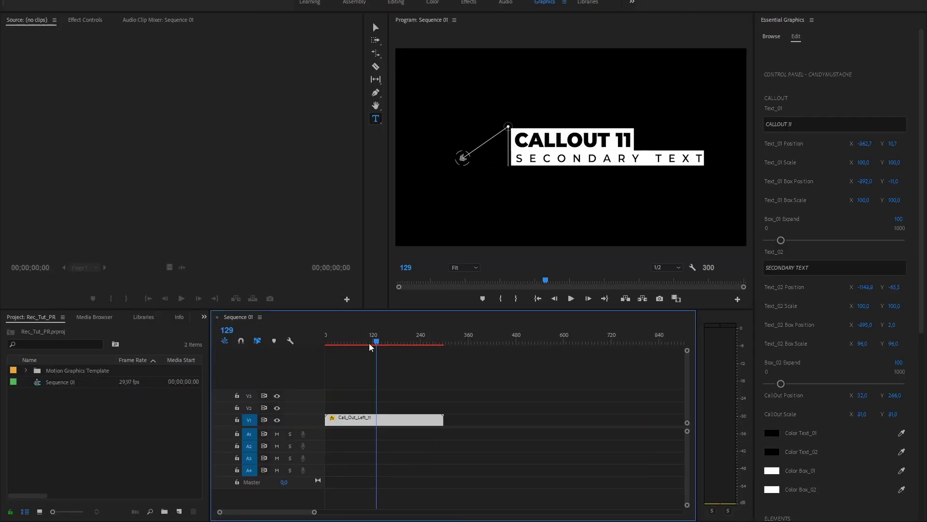
{"action": "left_click_drag", "start_coordinate": [369, 343], "coordinate": [410, 345]}
Cut the clip at two points with the Razor and move the last piece later
{"action": "key", "text": "c"}
{"action": "left_click", "coordinate": [364, 418]}
{"action": "key", "text": "v"}
{"action": "key", "text": "c"}
{"action": "left_click", "coordinate": [411, 420]}
{"action": "key", "text": "v"}
{"action": "left_click_drag", "start_coordinate": [427, 420], "coordinate": [520, 427]}
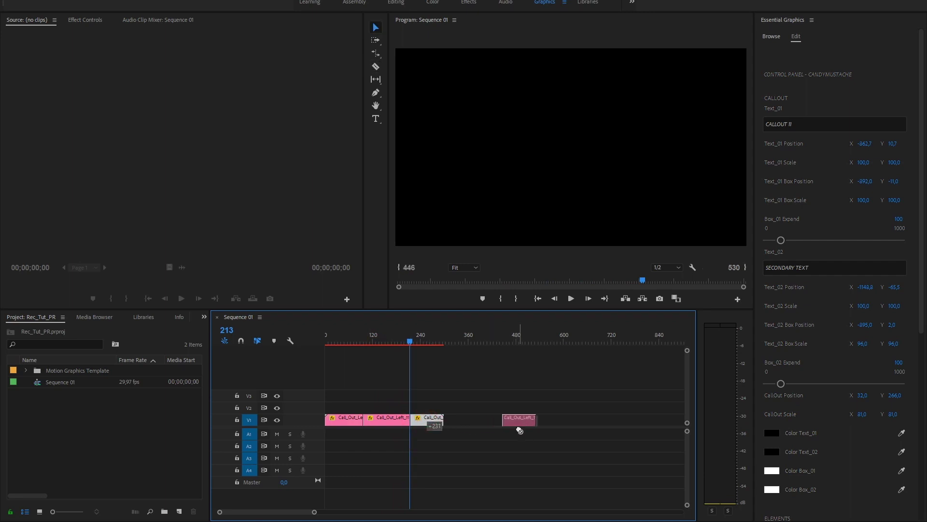
Add a frame hold to the middle piece and extend it to meet the last piece
{"action": "left_click", "coordinate": [389, 418]}
{"action": "right_click", "coordinate": [392, 423]}
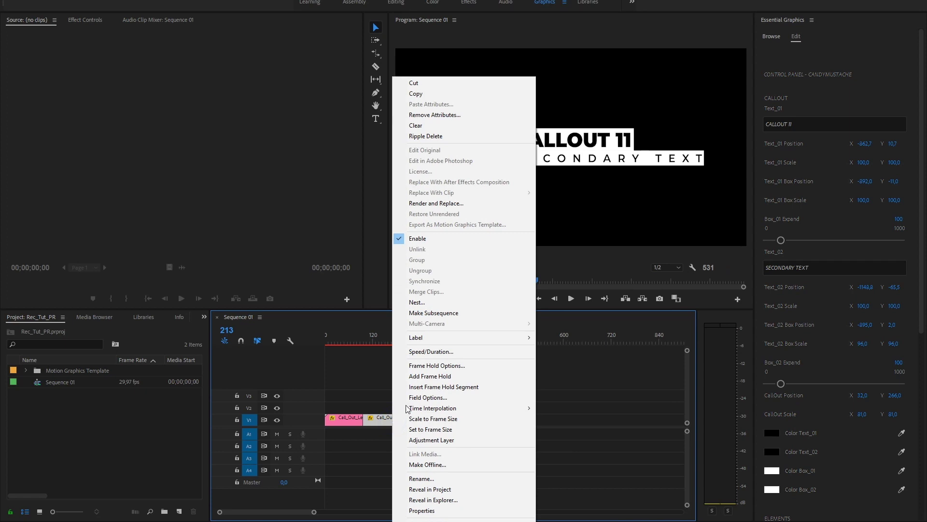
{"action": "left_click", "coordinate": [446, 380]}
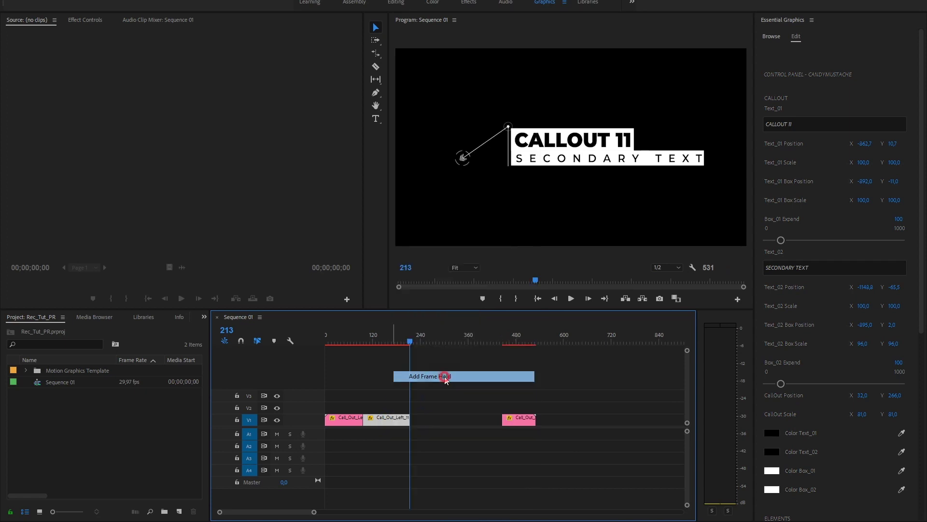
{"action": "left_click_drag", "start_coordinate": [411, 418], "coordinate": [503, 418]}
{"action": "left_click_drag", "start_coordinate": [412, 339], "coordinate": [528, 357]}
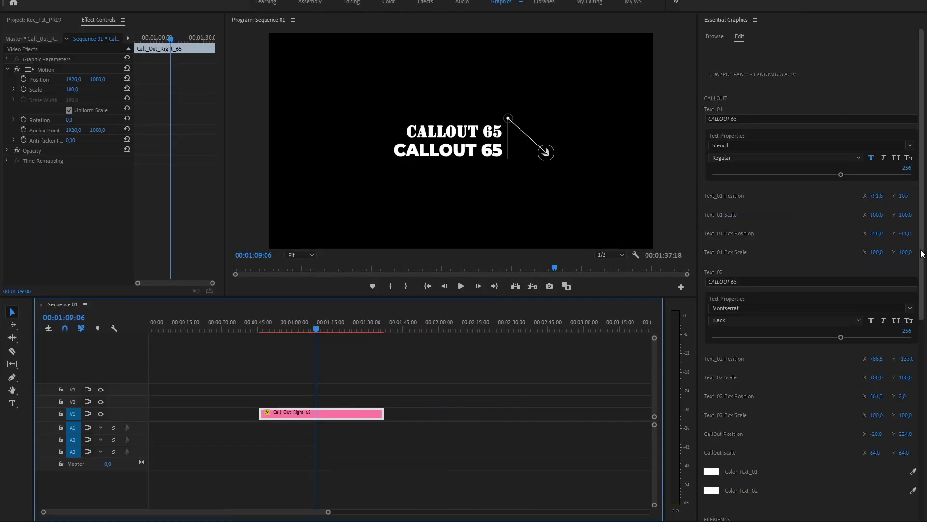
Under ELEMENTS, shift Point 01 X to 2708, lengthening the leader line
{"action": "left_click_drag", "start_coordinate": [923, 253], "coordinate": [921, 403]}
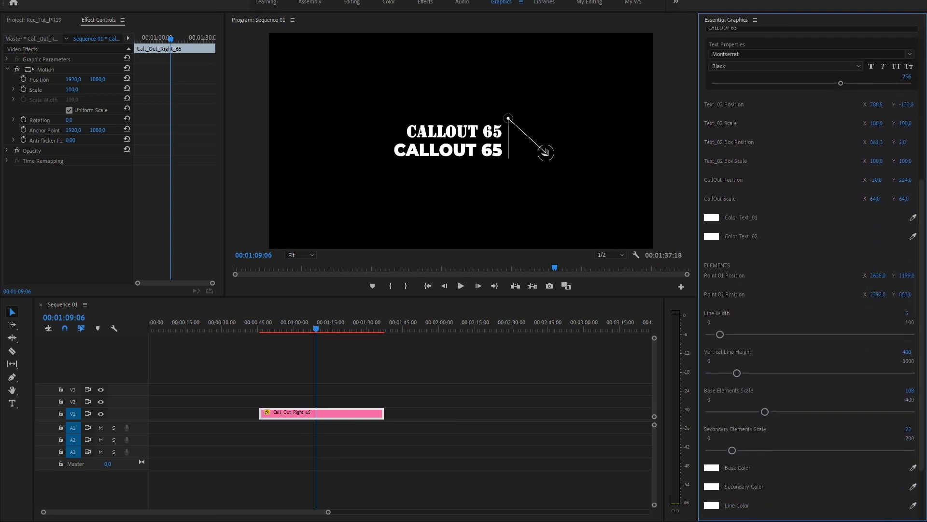
{"action": "left_click_drag", "start_coordinate": [877, 275], "coordinate": [874, 294]}
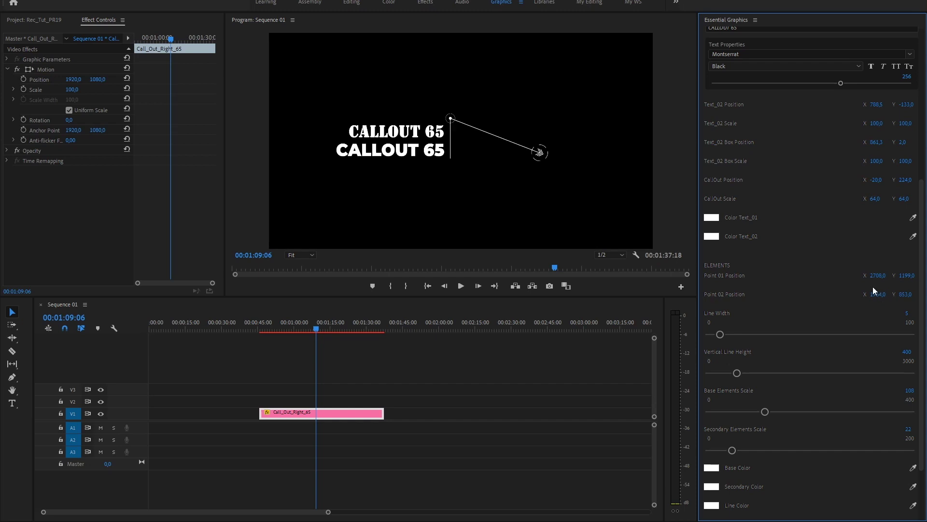
Set Color Text_01 to magenta B705C7
{"action": "left_click", "coordinate": [712, 217]}
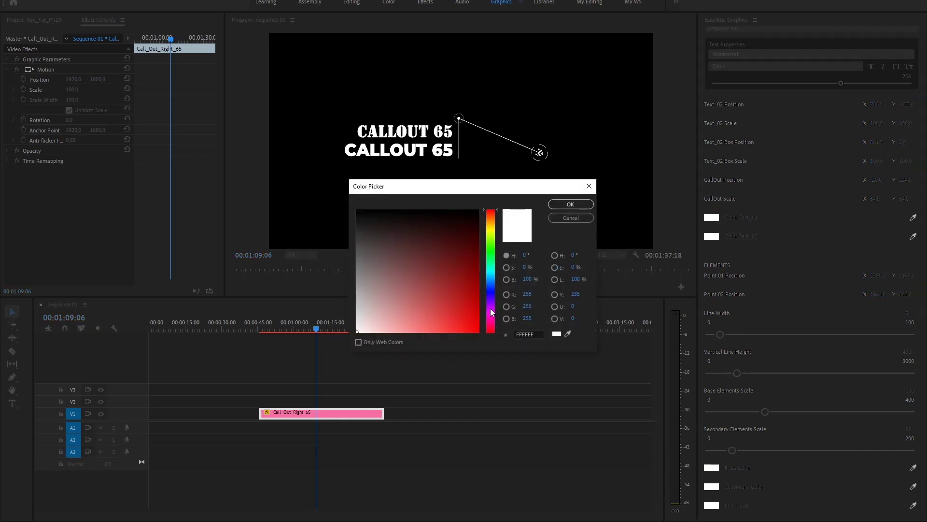
{"action": "left_click", "coordinate": [491, 312]}
{"action": "left_click", "coordinate": [475, 305]}
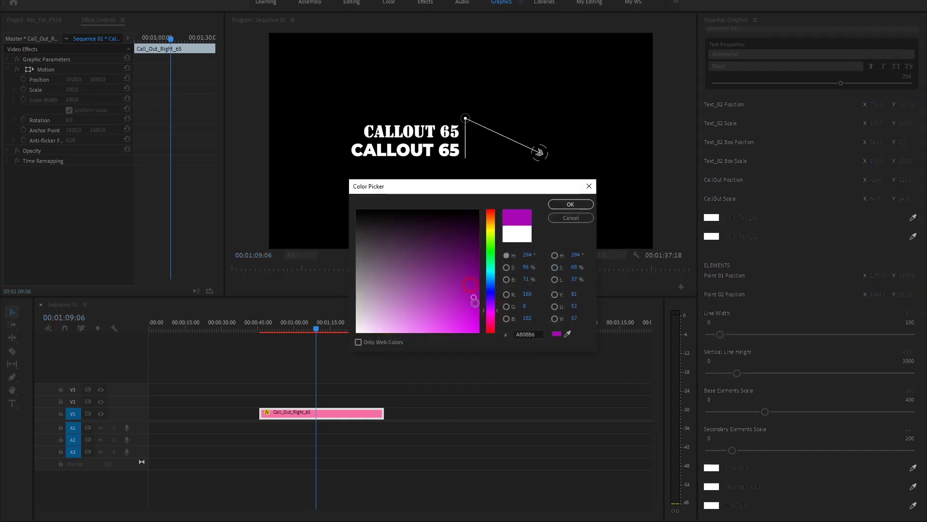
{"action": "left_click", "coordinate": [570, 204]}
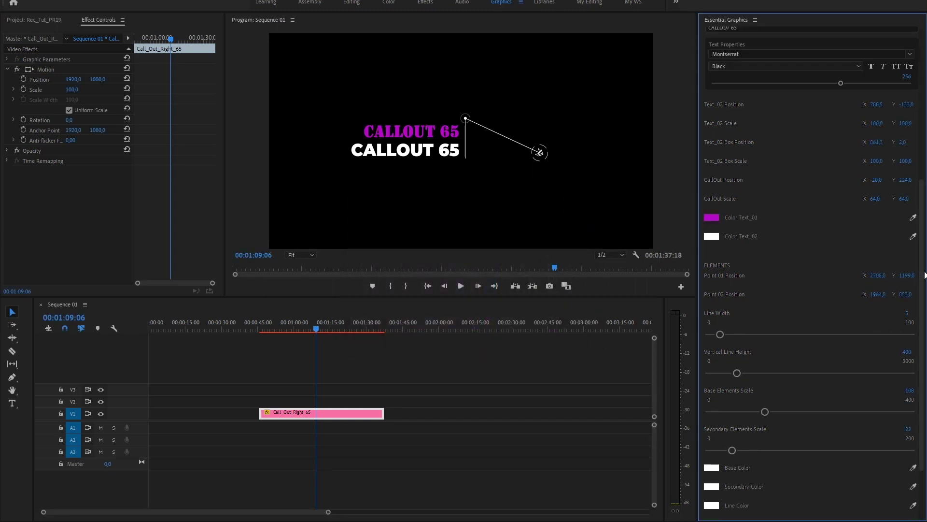
Raise Line Width to 13 and increase Vertical Line Height, Base Elements Scale, Base Elements and Secondary Elements to about 50
{"action": "left_click_drag", "start_coordinate": [924, 276], "coordinate": [924, 352]}
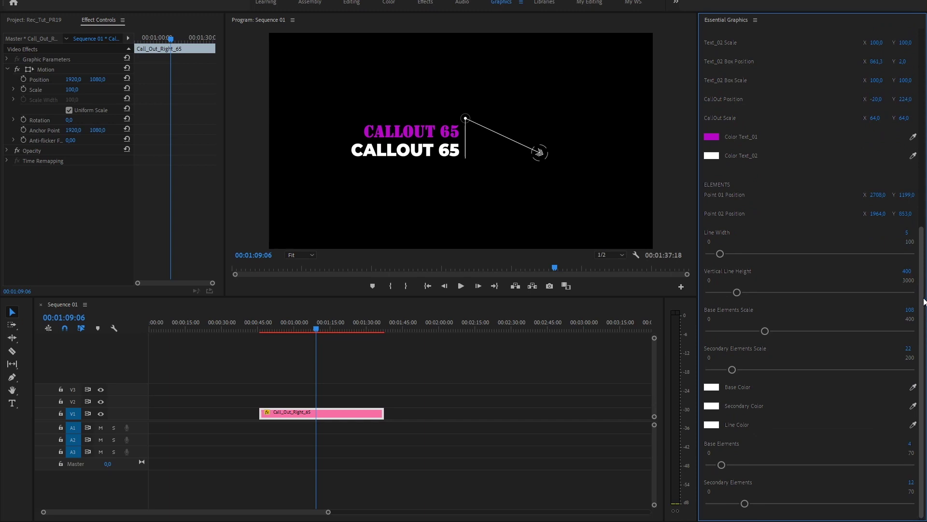
{"action": "scroll", "coordinate": [924, 301], "scroll_direction": "up", "scroll_amount": 4}
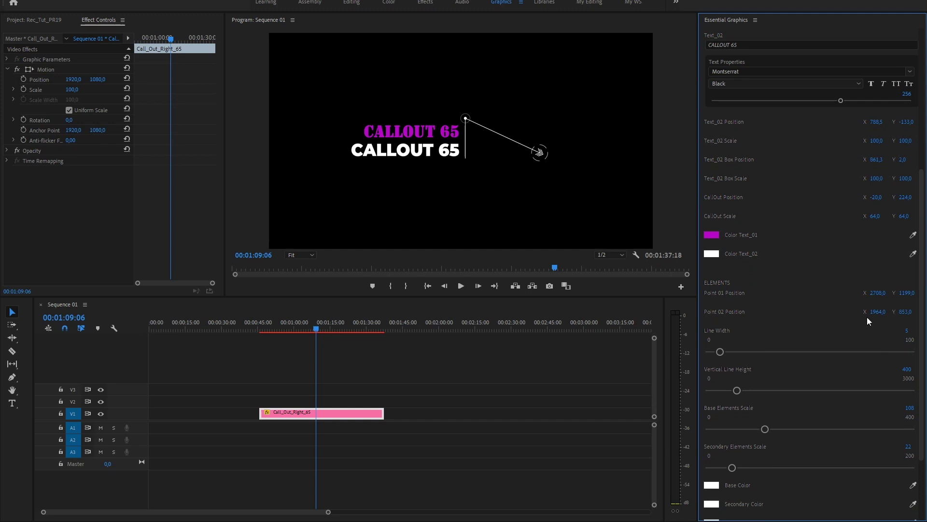
{"action": "left_click_drag", "start_coordinate": [723, 352], "coordinate": [734, 352]}
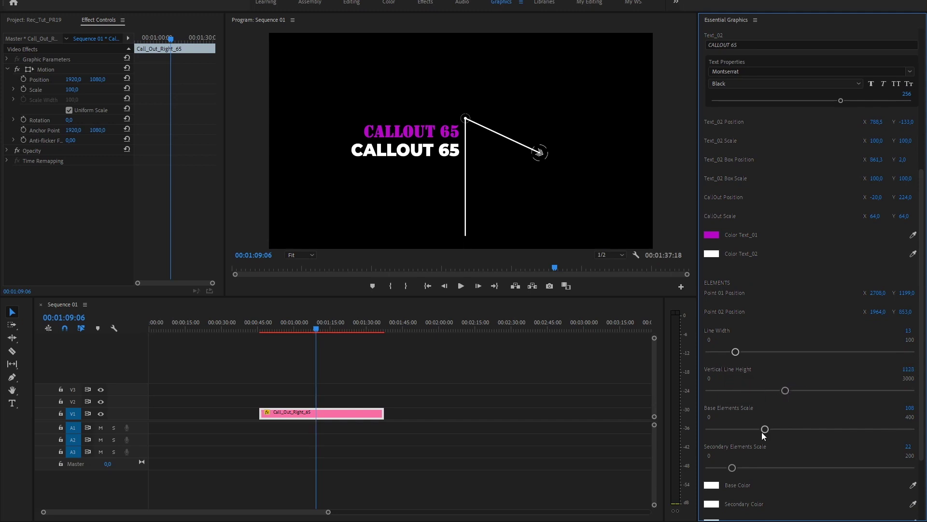
{"action": "left_click_drag", "start_coordinate": [798, 432], "coordinate": [800, 433]}
{"action": "left_click_drag", "start_coordinate": [923, 375], "coordinate": [926, 450]}
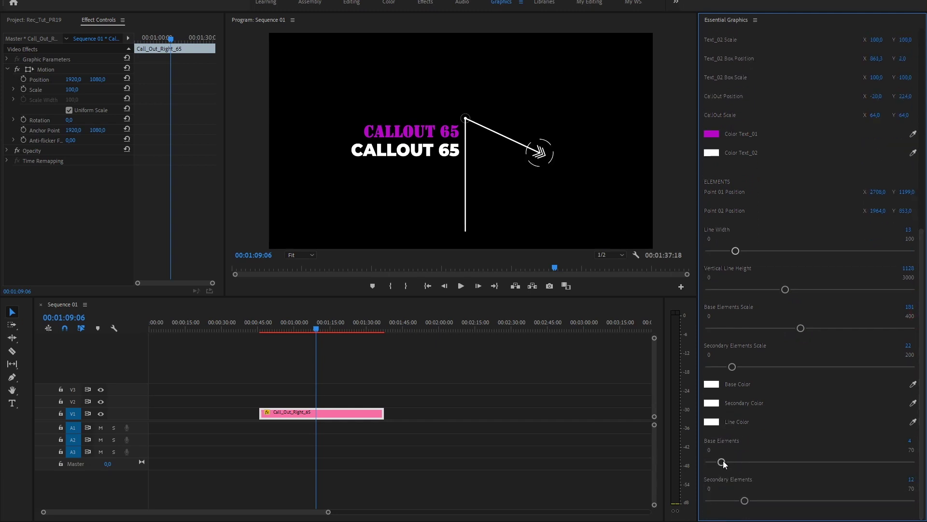
{"action": "left_click_drag", "start_coordinate": [749, 475], "coordinate": [878, 500]}
{"action": "left_click_drag", "start_coordinate": [748, 505], "coordinate": [859, 510]}
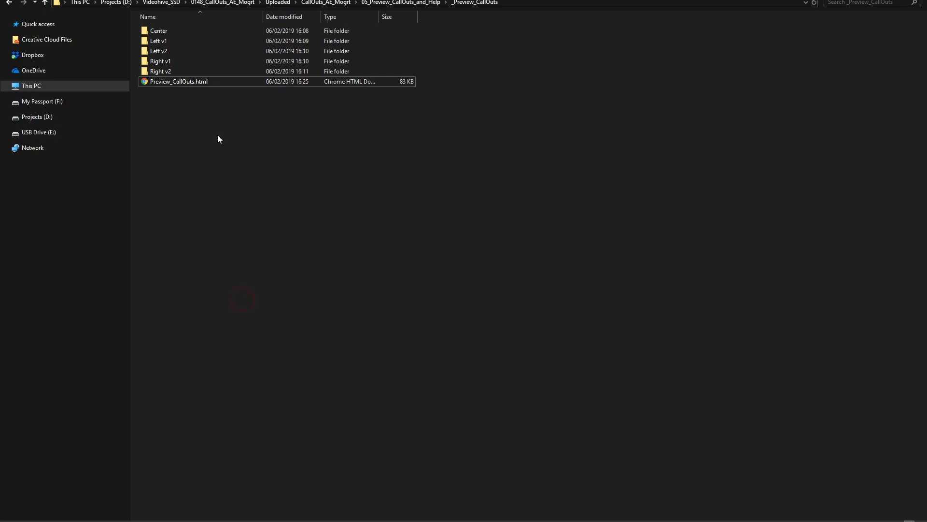
Go into 05_Preview_CallOuts_and_Help > _Preview_CallOuts and open Preview_CallOuts.html in the browser
{"action": "left_click", "coordinate": [418, 4]}
{"action": "double_click", "coordinate": [213, 42]}
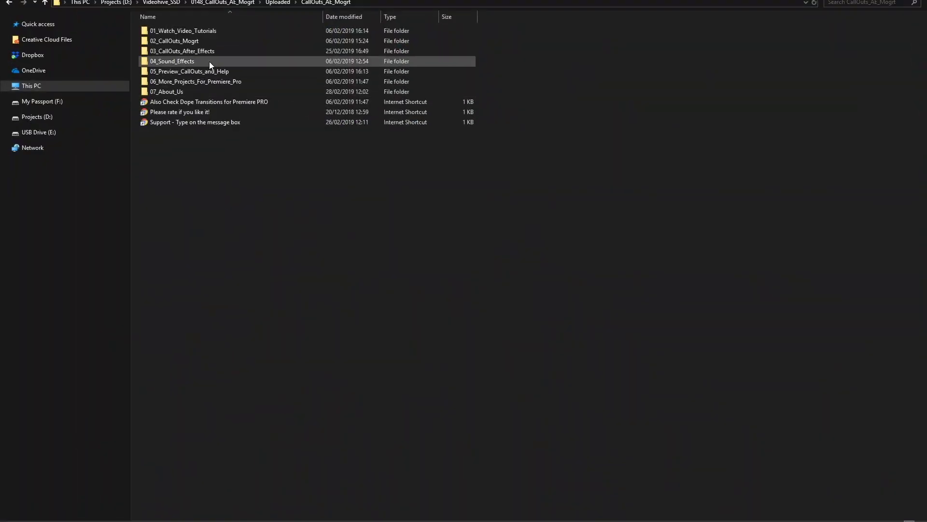
{"action": "double_click", "coordinate": [208, 73]}
{"action": "double_click", "coordinate": [167, 51]}
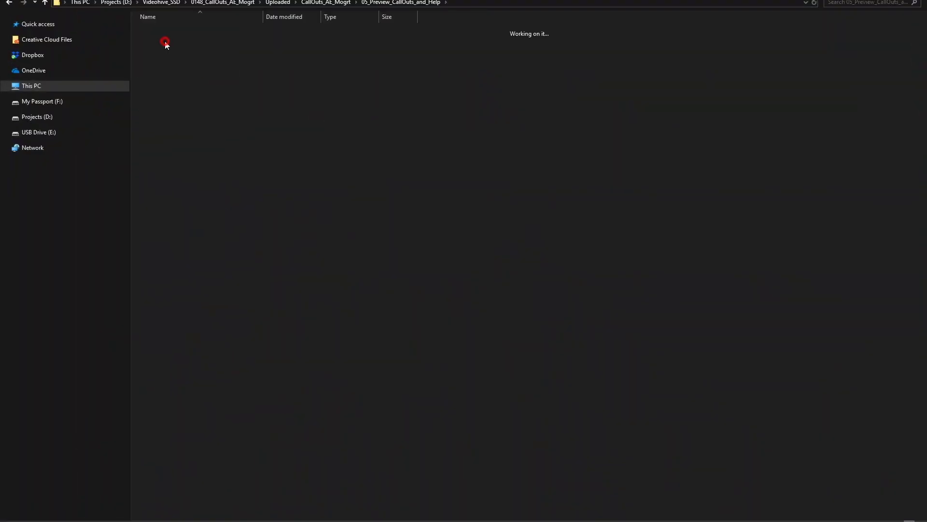
{"action": "double_click", "coordinate": [200, 83]}
Browse the Left v1, Left v2, Right v1, Right v2 and Center callout preview sets
{"action": "left_click", "coordinate": [20, 100]}
{"action": "left_click", "coordinate": [23, 122]}
{"action": "left_click", "coordinate": [22, 144]}
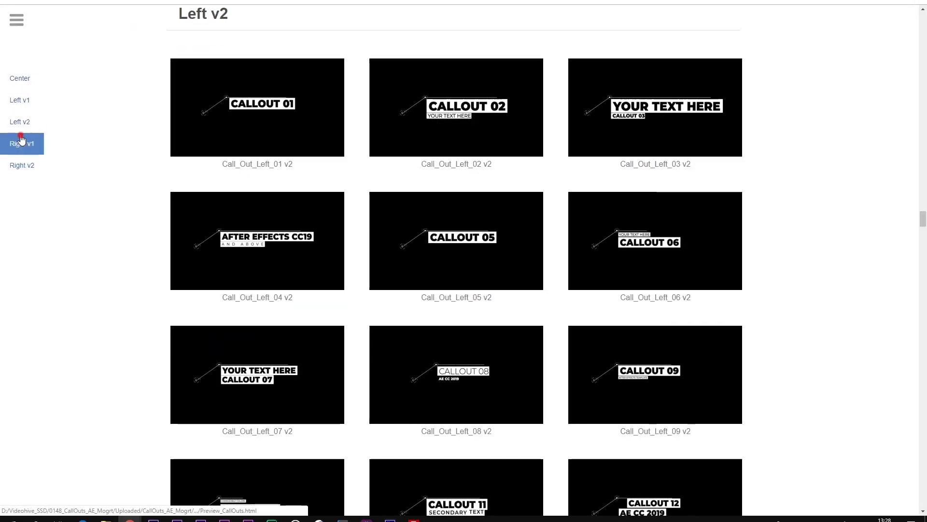
{"action": "left_click", "coordinate": [22, 167]}
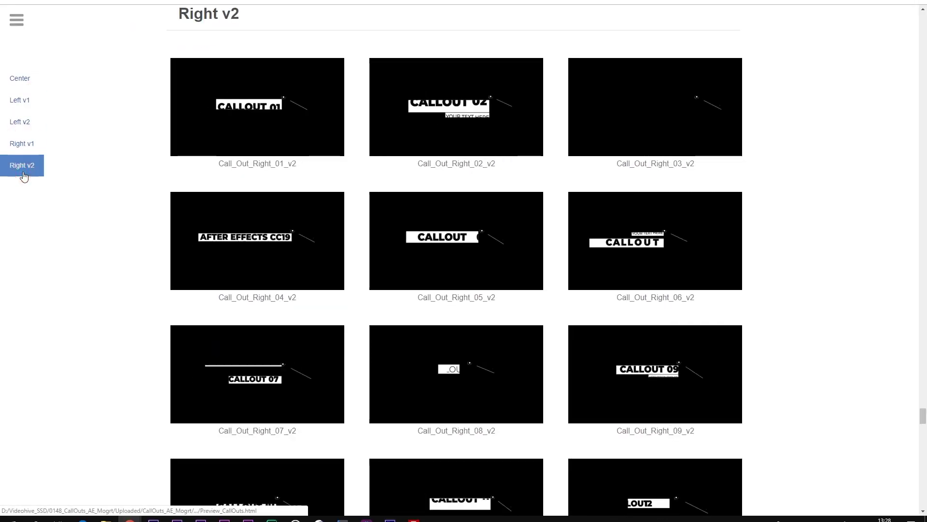
{"action": "left_click", "coordinate": [19, 100]}
{"action": "left_click", "coordinate": [18, 79]}
{"action": "left_click", "coordinate": [22, 143]}
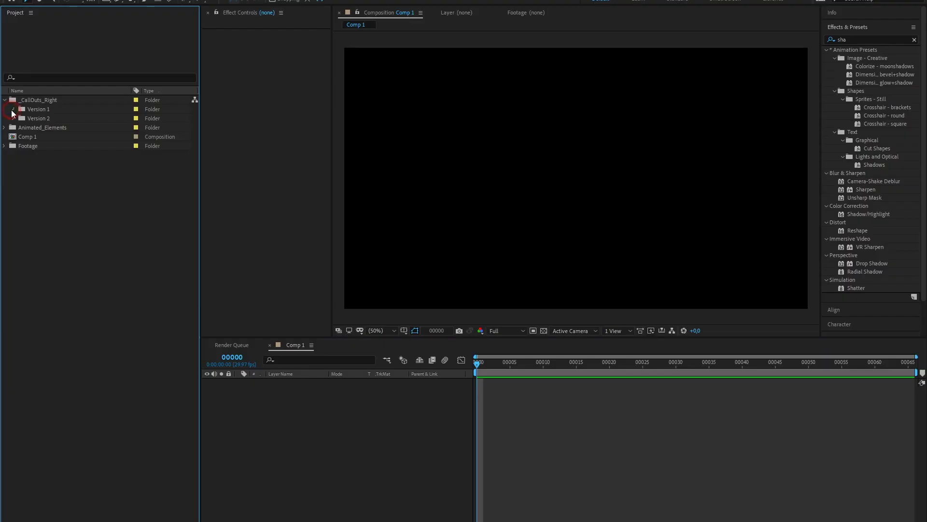
Open Call_Out_Right_08 from the Version 1 folder and preview its animation
{"action": "left_click", "coordinate": [13, 110]}
{"action": "double_click", "coordinate": [63, 173]}
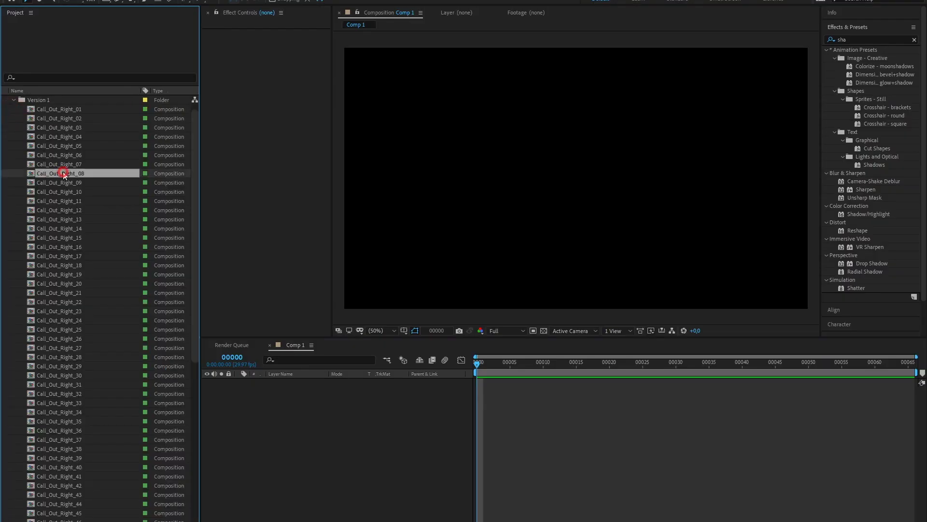
{"action": "left_click_drag", "start_coordinate": [557, 360], "coordinate": [704, 396]}
{"action": "left_click_drag", "start_coordinate": [549, 395], "coordinate": [760, 442]}
Place Call_Out_Right_08 into Comp 1 as a layer and preview it there
{"action": "left_click", "coordinate": [295, 346]}
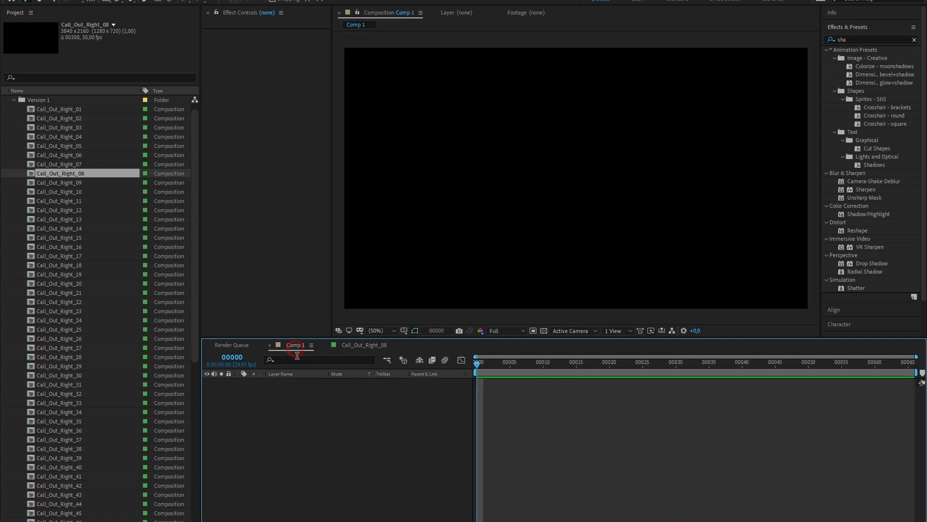
{"action": "left_click_drag", "start_coordinate": [155, 241], "coordinate": [331, 425]}
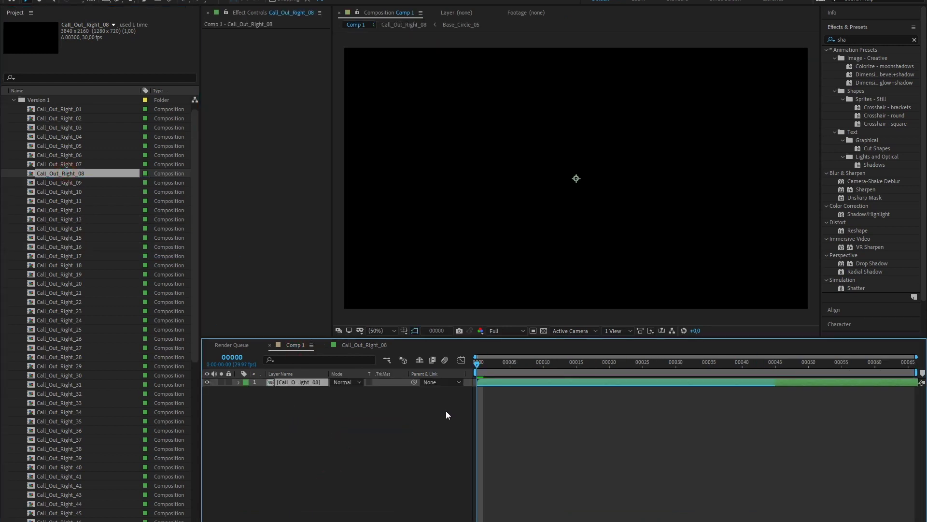
{"action": "left_click_drag", "start_coordinate": [519, 370], "coordinate": [827, 448]}
Copy all 16 layers of the Call_Out_Right_08 precomp and paste them into Comp 1
{"action": "double_click", "coordinate": [299, 383]}
{"action": "left_click", "coordinate": [301, 383]}
{"action": "key", "text": "ctrl+a"}
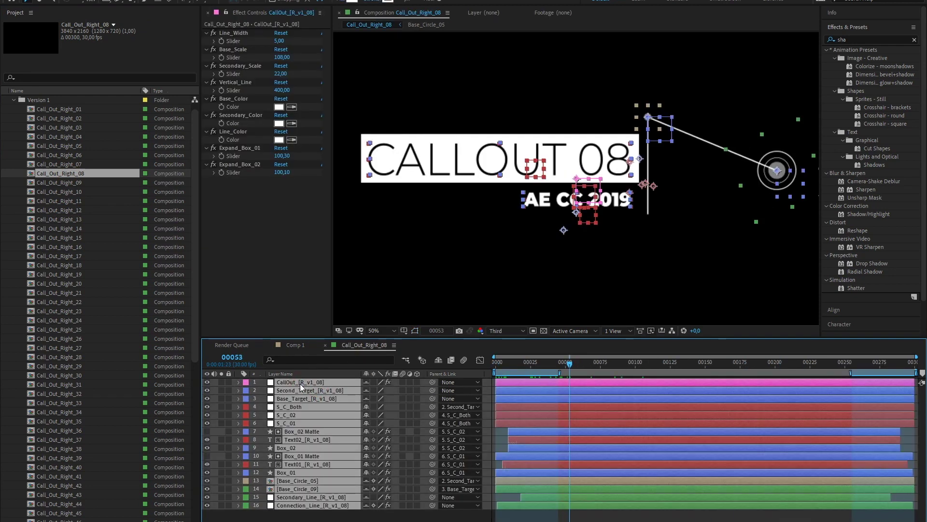
{"action": "left_click", "coordinate": [296, 345]}
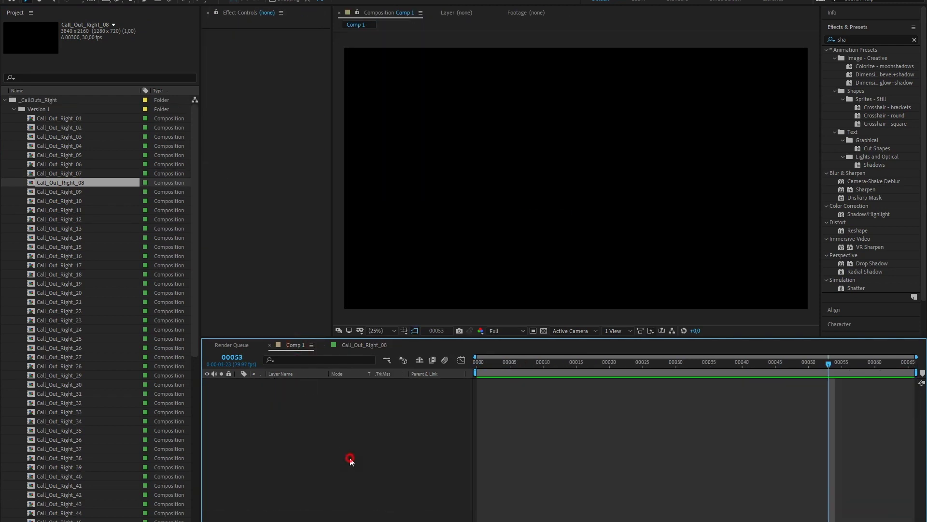
{"action": "key", "text": "ctrl+v"}
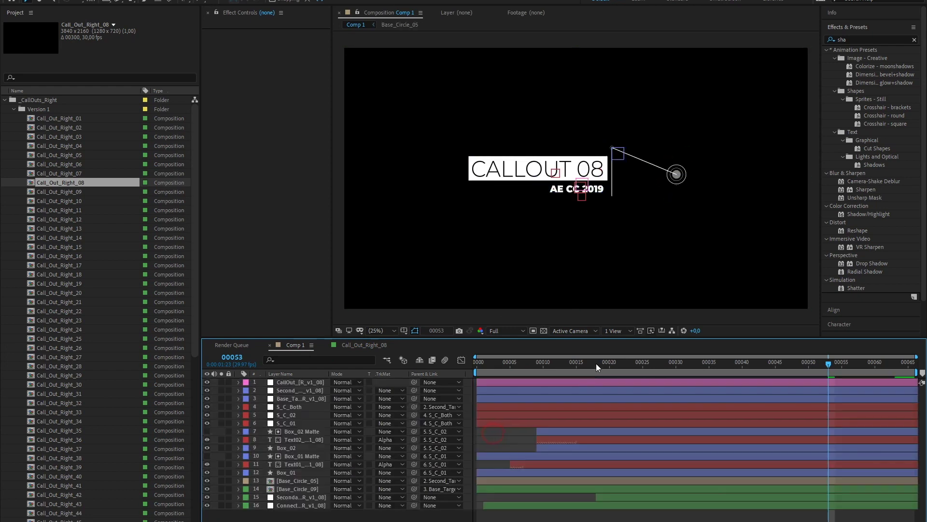
At frame 00046, retype the CALLOUT 08 headline as 'Type here anything'
{"action": "left_click_drag", "start_coordinate": [598, 362], "coordinate": [782, 363]}
{"action": "double_click", "coordinate": [517, 169]}
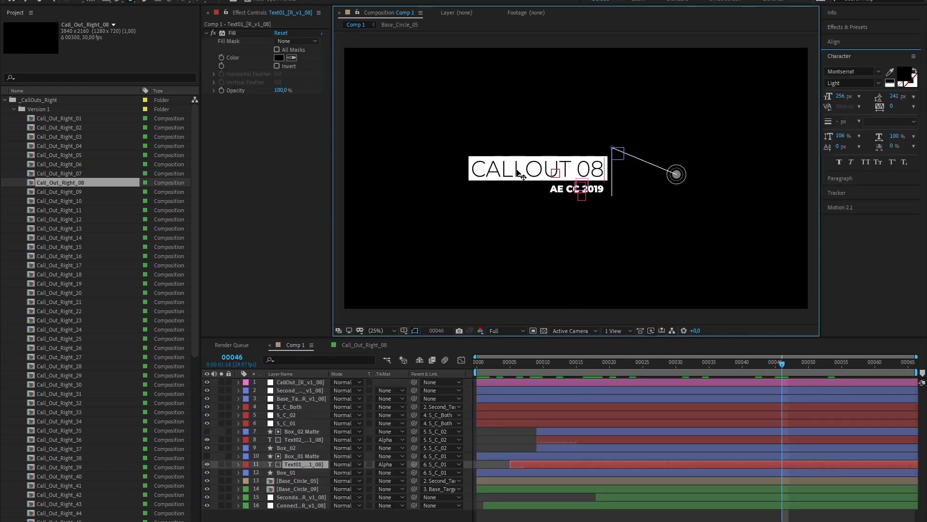
{"action": "type", "text": "Type here anything"}
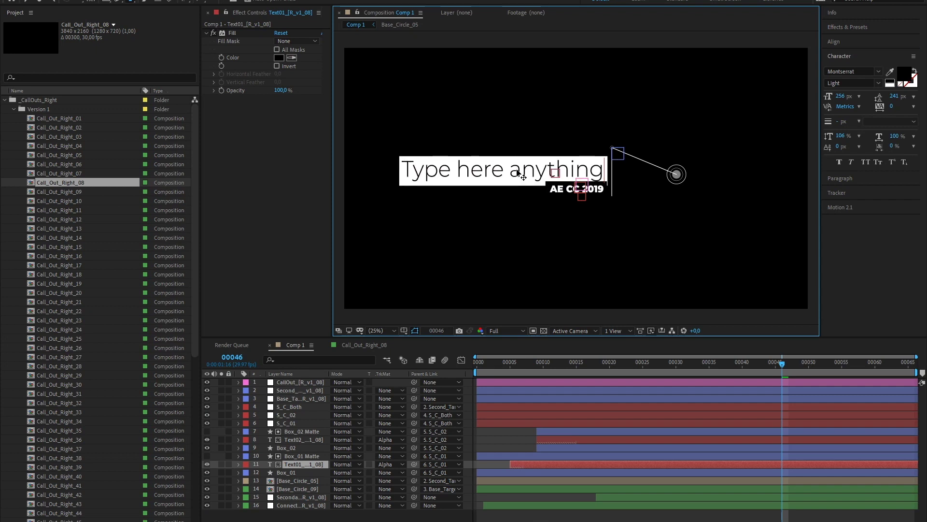
{"action": "double_click", "coordinate": [510, 435]}
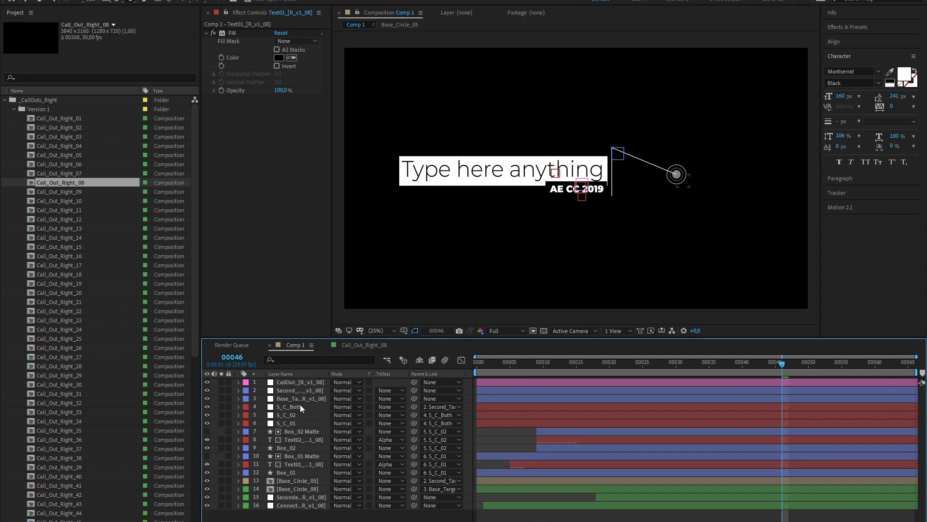
Move the headline and line start up with Second_Target, and the AE CC 2019 subtitle lower with S_C_02
{"action": "left_click", "coordinate": [301, 393]}
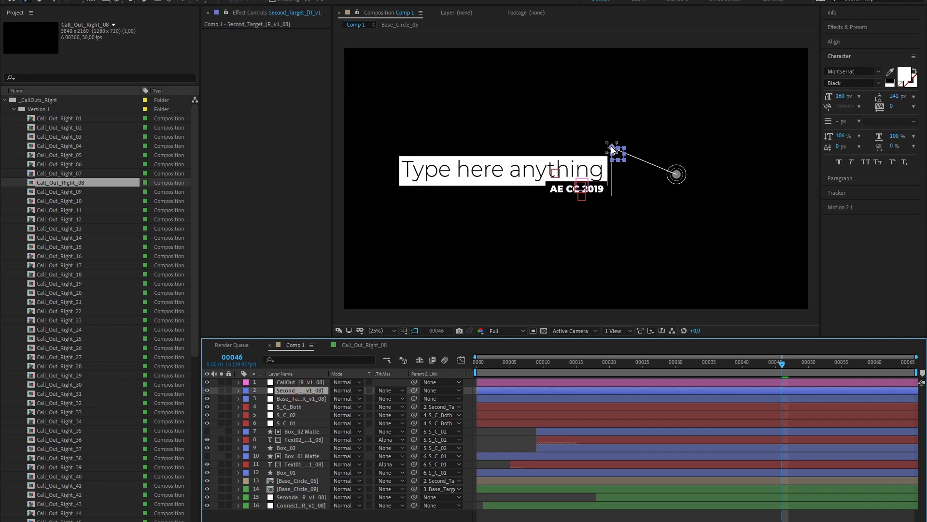
{"action": "left_click_drag", "start_coordinate": [612, 150], "coordinate": [617, 127]}
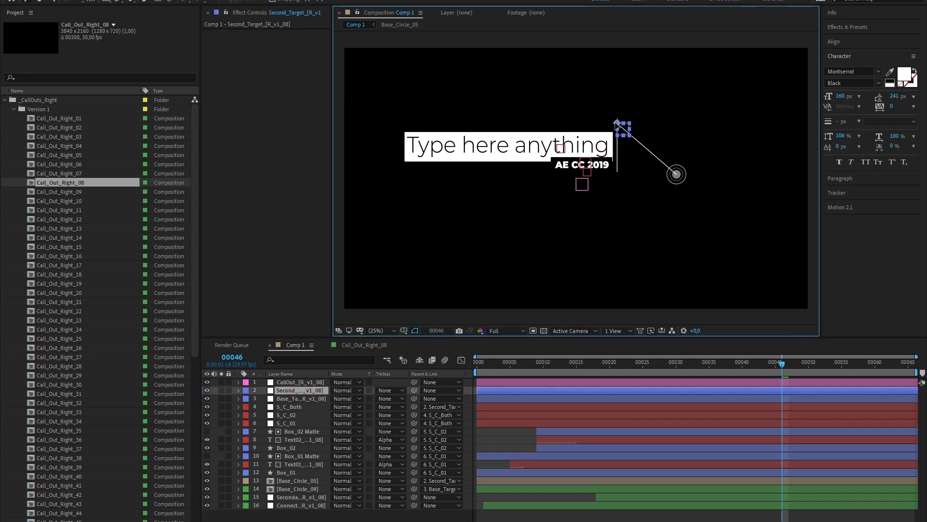
{"action": "left_click", "coordinate": [298, 400]}
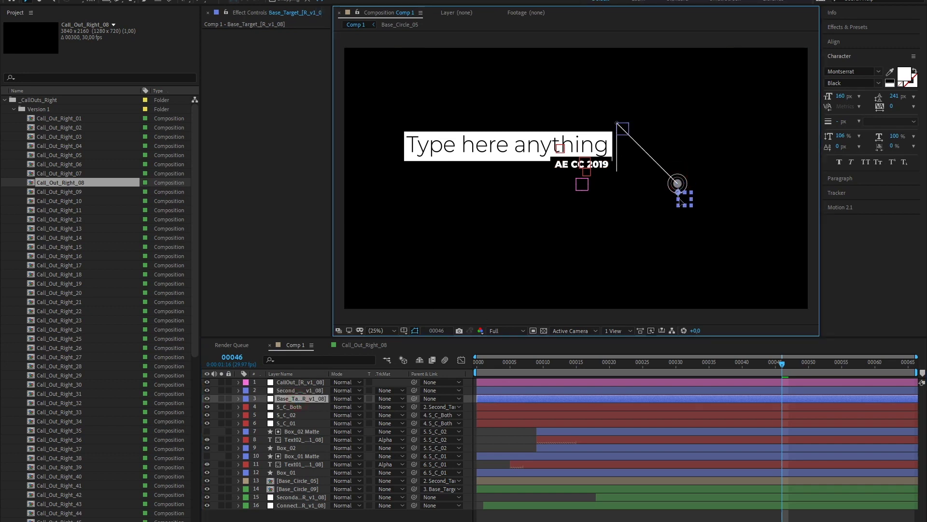
{"action": "left_click", "coordinate": [292, 415]}
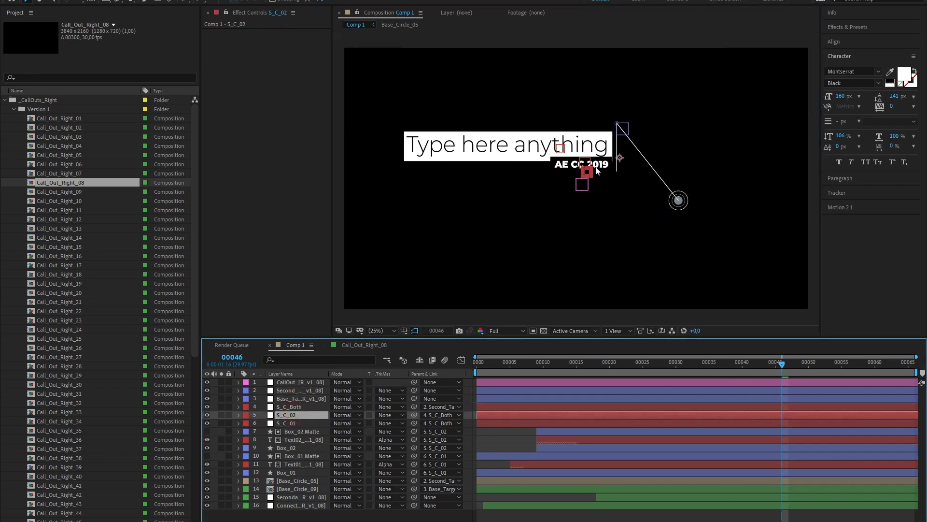
{"action": "left_click_drag", "start_coordinate": [619, 158], "coordinate": [622, 170]}
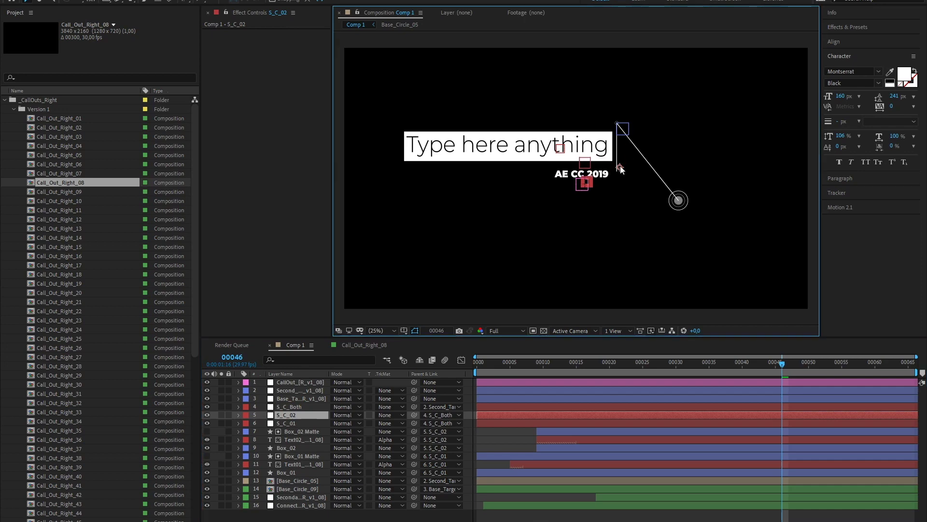
With the transparency grid shown, shift both text boxes together via S_C_Both, then hide the grid
{"action": "left_click", "coordinate": [544, 331]}
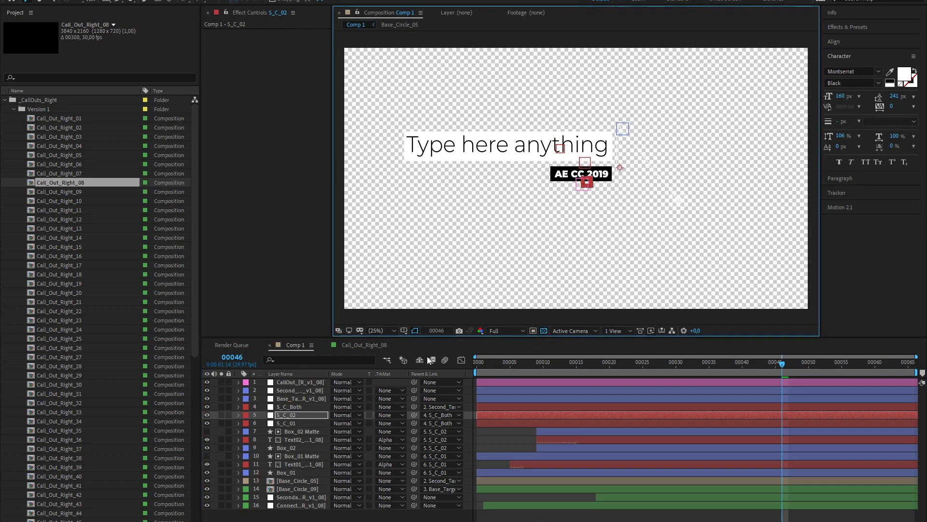
{"action": "left_click", "coordinate": [292, 398]}
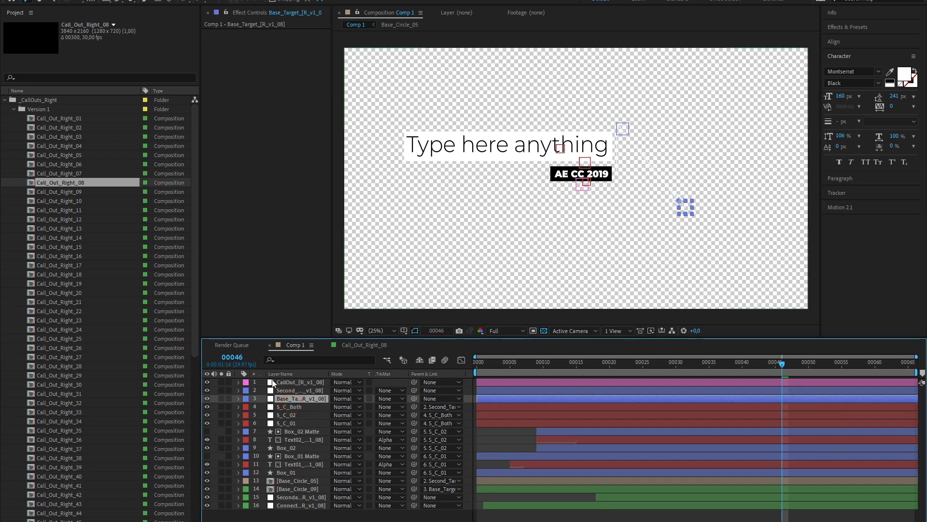
{"action": "left_click", "coordinate": [279, 408]}
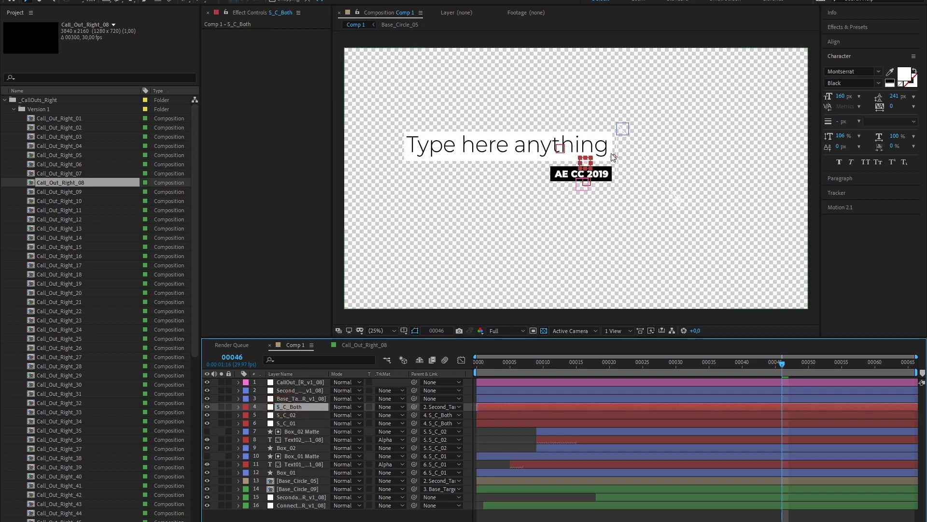
{"action": "mouse_move", "coordinate": [615, 160]}
{"action": "left_mouse_down"}
{"action": "mouse_move", "coordinate": [618, 130]}
{"action": "mouse_move", "coordinate": [620, 158]}
{"action": "left_mouse_up"}
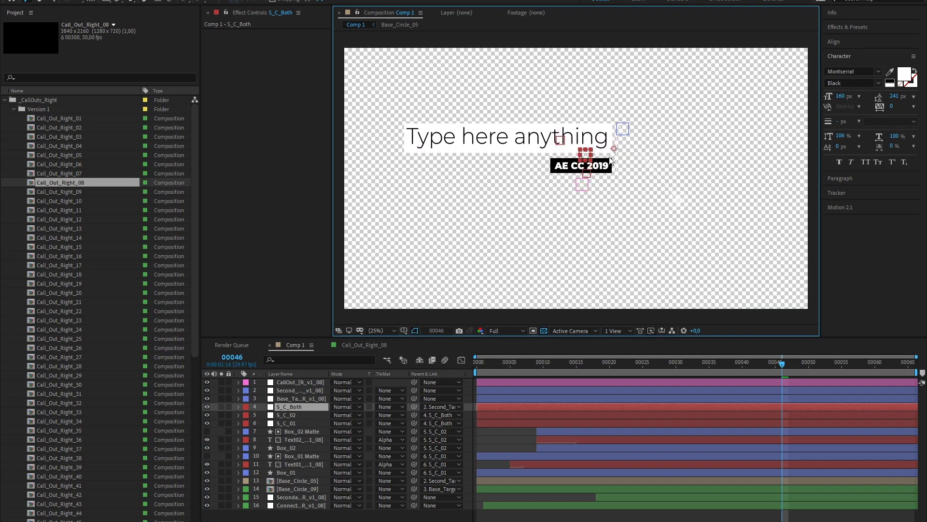
{"action": "left_click", "coordinate": [544, 331]}
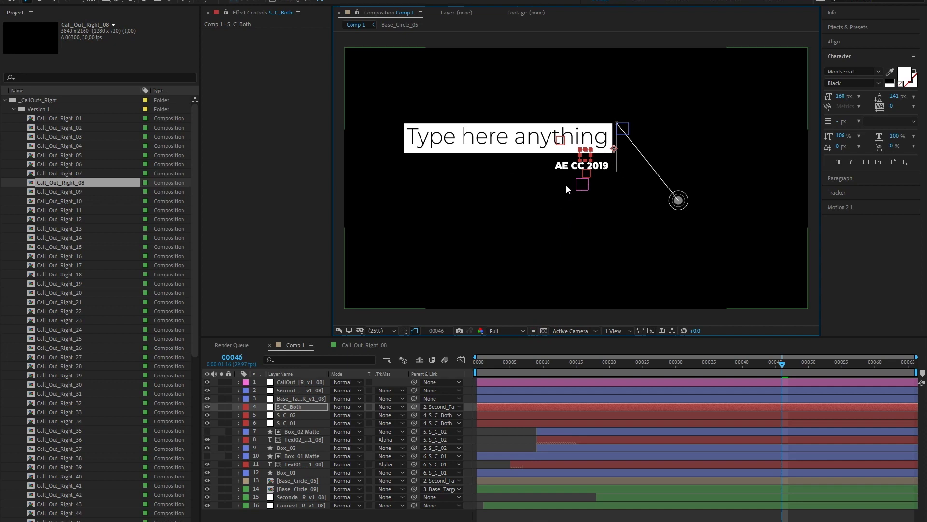
Scale S_C_02 to 106%, S_C_01 to 84% and S_C_Both to 78%
{"action": "left_click", "coordinate": [290, 415]}
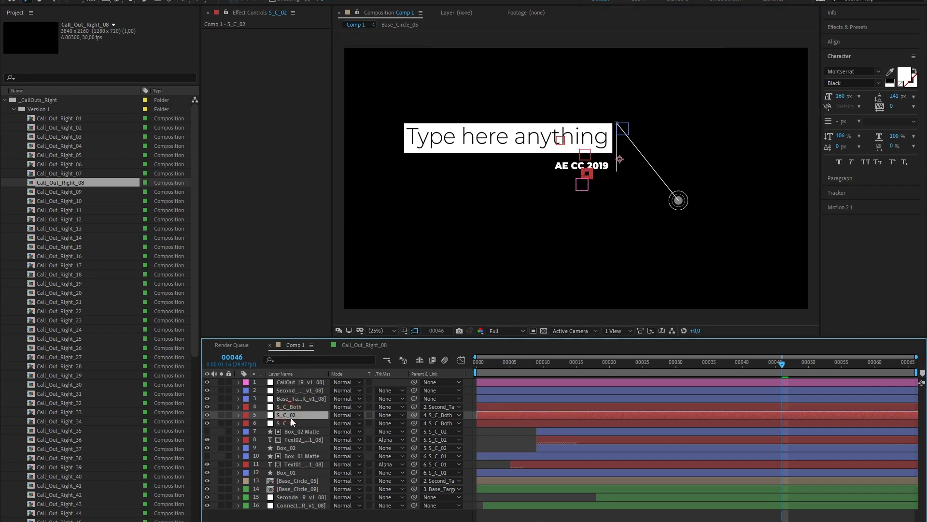
{"action": "key", "text": "s"}
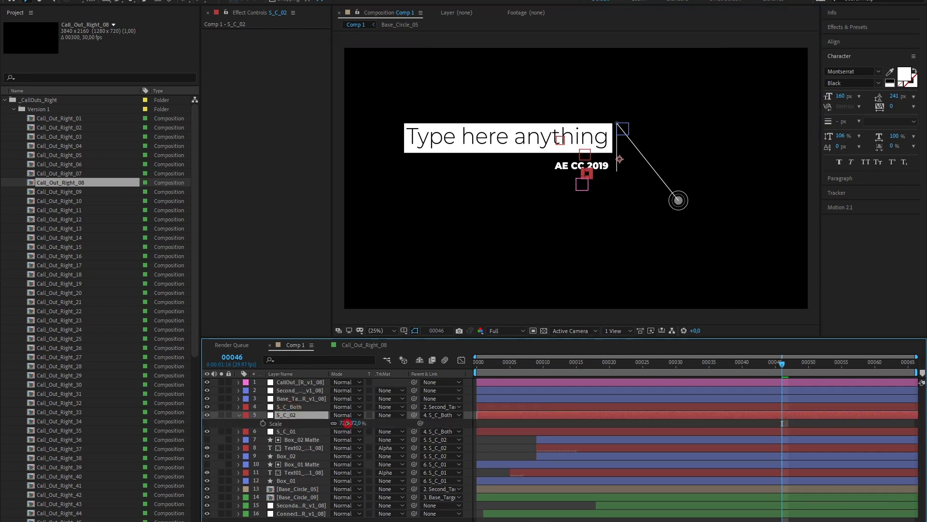
{"action": "mouse_move", "coordinate": [348, 423]}
{"action": "left_mouse_down"}
{"action": "mouse_move", "coordinate": [370, 423]}
{"action": "mouse_move", "coordinate": [345, 440]}
{"action": "mouse_move", "coordinate": [349, 415]}
{"action": "mouse_move", "coordinate": [337, 416]}
{"action": "left_mouse_up"}
{"action": "left_click", "coordinate": [294, 433]}
{"action": "key", "text": "s"}
{"action": "left_click", "coordinate": [295, 406]}
{"action": "key", "text": "s"}
{"action": "left_click", "coordinate": [304, 375]}
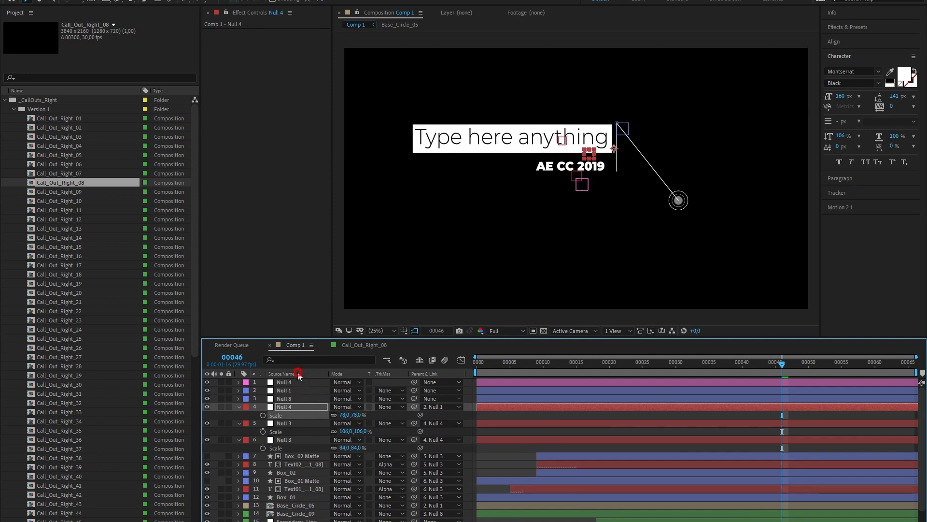
Set the CallOut layer's Line_Width 12, Base_Scale 121, Secondary_Scale 93 and Vertical_Line 700
{"action": "left_click", "coordinate": [298, 375]}
{"action": "left_click", "coordinate": [303, 382]}
{"action": "left_click", "coordinate": [252, 285]}
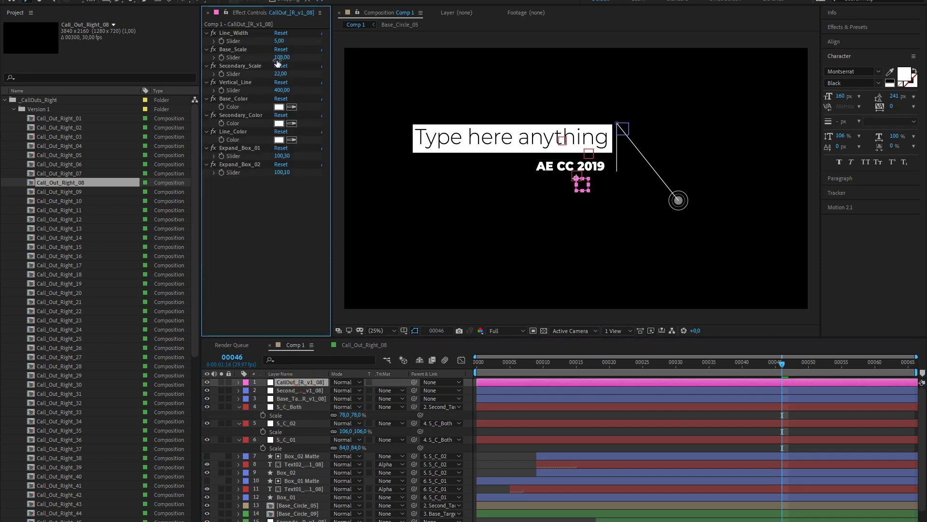
{"action": "left_click_drag", "start_coordinate": [281, 41], "coordinate": [291, 82]}
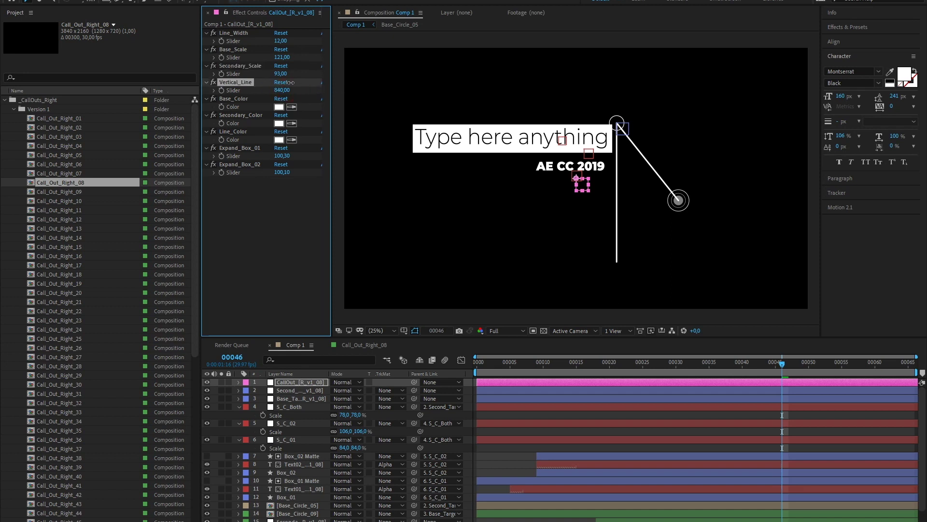
{"action": "left_click", "coordinate": [279, 107]}
Set Base_Color to yellow FFE220
{"action": "left_click_drag", "start_coordinate": [278, 299], "coordinate": [159, 311]}
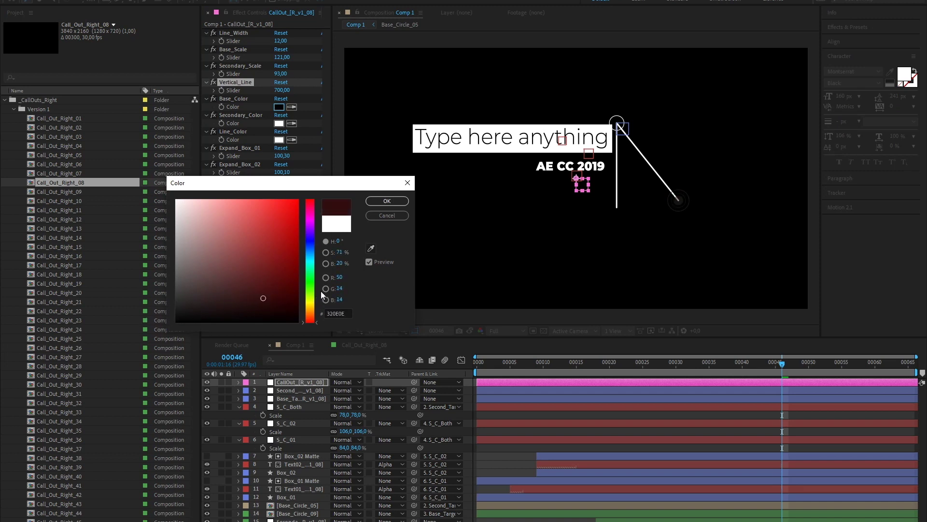
{"action": "mouse_move", "coordinate": [310, 288]}
{"action": "left_mouse_down"}
{"action": "mouse_move", "coordinate": [276, 219]}
{"action": "mouse_move", "coordinate": [283, 199]}
{"action": "mouse_move", "coordinate": [282, 277]}
{"action": "mouse_move", "coordinate": [310, 306]}
{"action": "left_mouse_up"}
{"action": "left_click_drag", "start_coordinate": [282, 277], "coordinate": [270, 182]}
{"action": "left_click", "coordinate": [386, 200]}
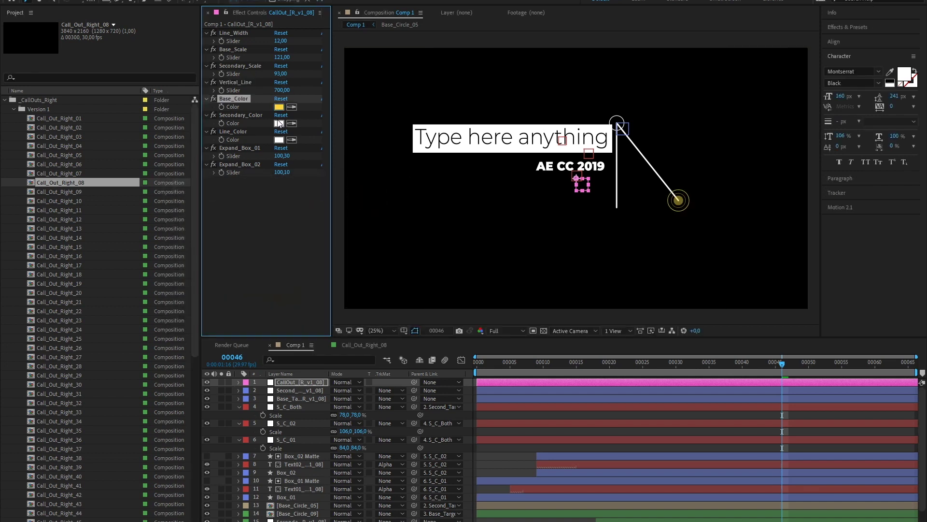
Make Secondary_Color yellow and narrow Expand_Box_01 to 70,30 and Expand_Box_02 to 30,10
{"action": "left_click", "coordinate": [279, 123]}
{"action": "mouse_move", "coordinate": [287, 256]}
{"action": "left_mouse_down"}
{"action": "mouse_move", "coordinate": [291, 200]}
{"action": "mouse_move", "coordinate": [293, 265]}
{"action": "mouse_move", "coordinate": [283, 193]}
{"action": "left_mouse_up"}
{"action": "left_click", "coordinate": [310, 304]}
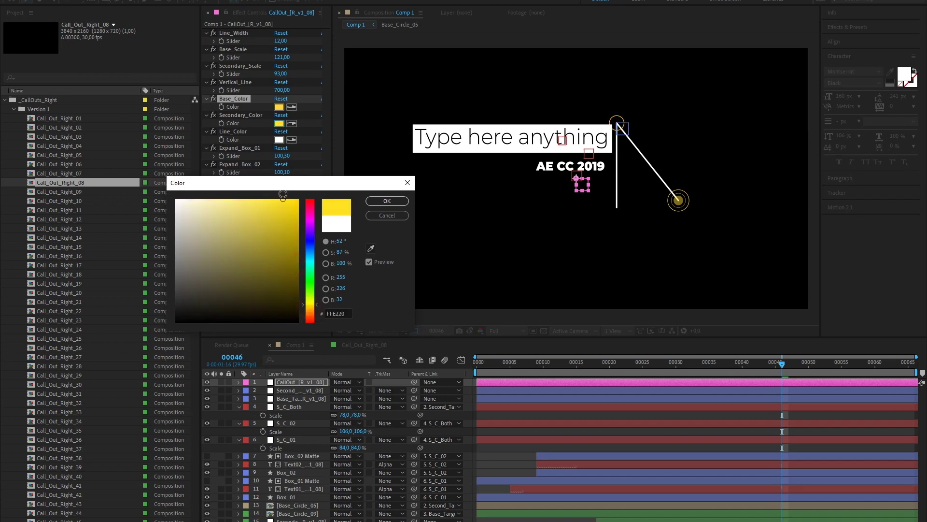
{"action": "left_click", "coordinate": [382, 203]}
{"action": "left_click", "coordinate": [259, 252]}
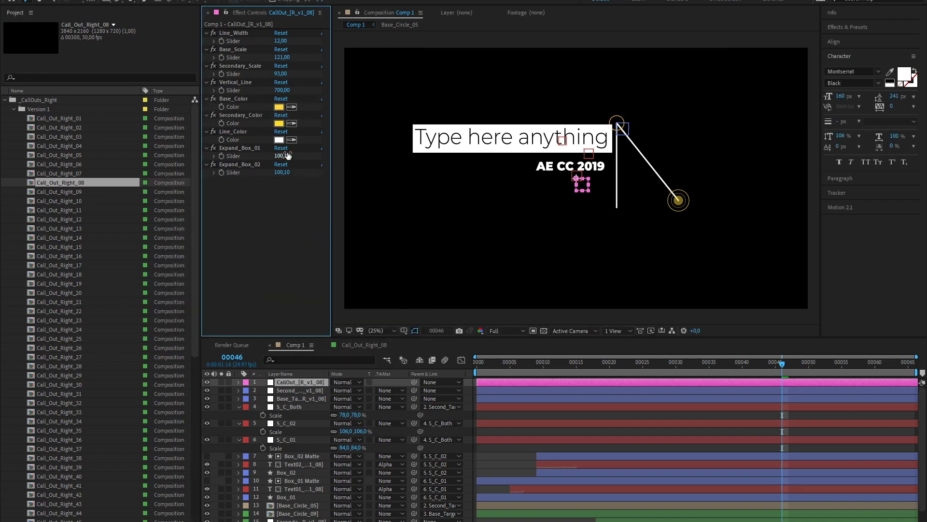
{"action": "left_click_drag", "start_coordinate": [297, 161], "coordinate": [279, 173]}
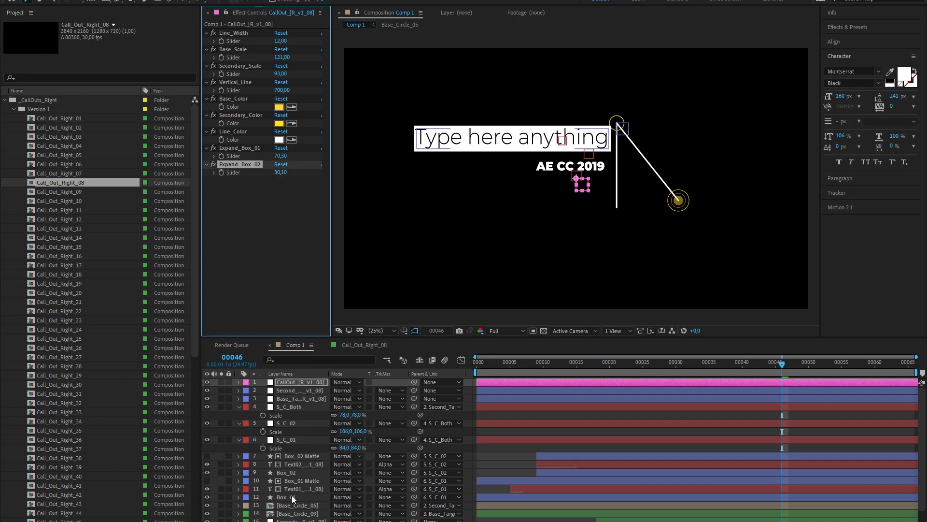
Set the Text02 layer's Fill colour to yellow F7D228
{"action": "left_click", "coordinate": [296, 464]}
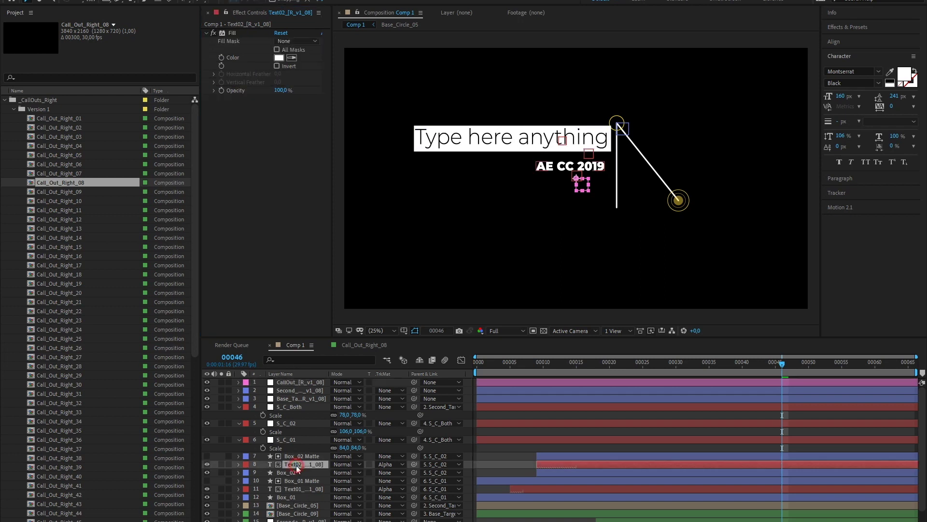
{"action": "left_click", "coordinate": [280, 58]}
{"action": "left_click_drag", "start_coordinate": [309, 319], "coordinate": [310, 306]}
{"action": "left_click", "coordinate": [289, 282]}
{"action": "left_click_drag", "start_coordinate": [278, 228], "coordinate": [280, 203]}
{"action": "left_click", "coordinate": [369, 203]}
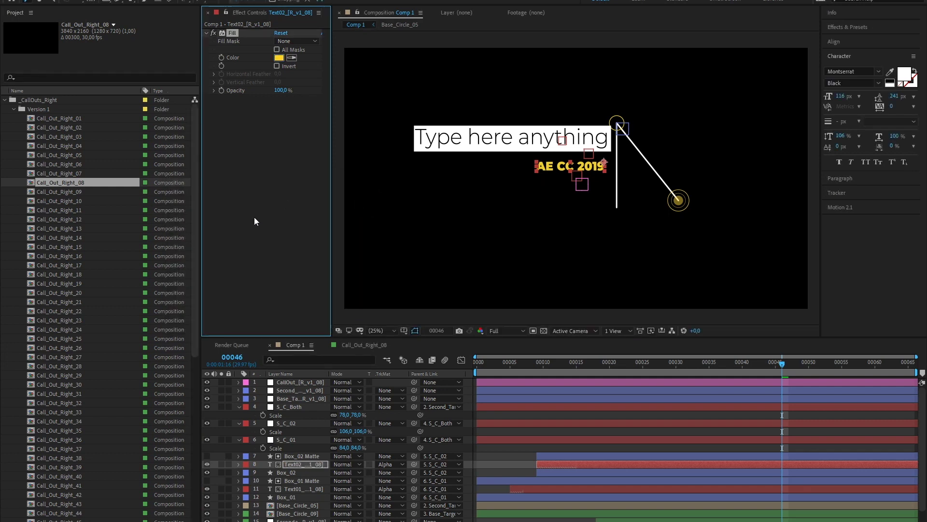
Turn on Faux Bold and All Caps for Text01 and nudge its position slightly right to 629.4
{"action": "left_click", "coordinate": [302, 489]}
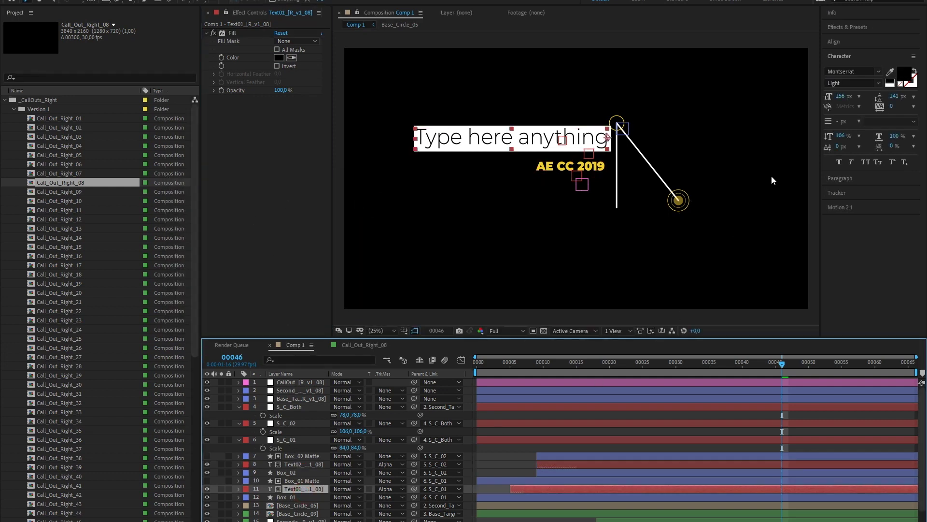
{"action": "left_click", "coordinate": [841, 162]}
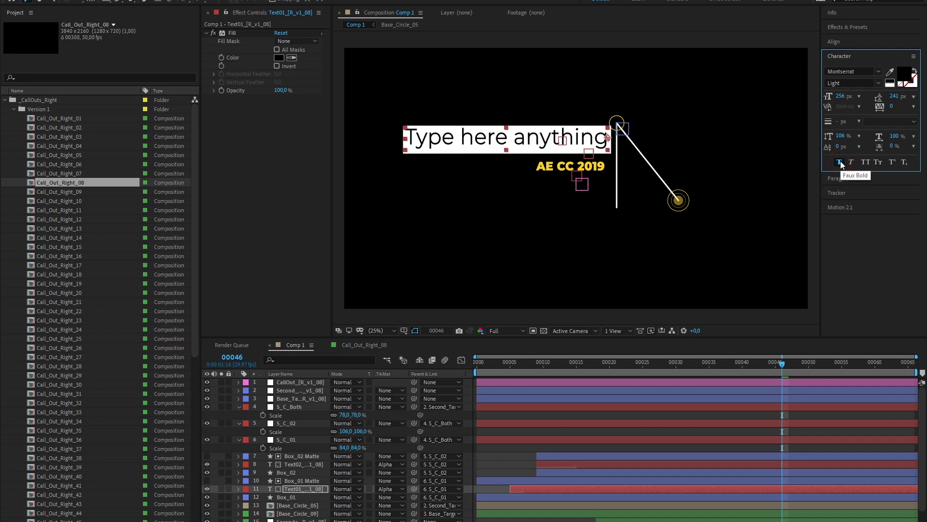
{"action": "left_click", "coordinate": [866, 163]}
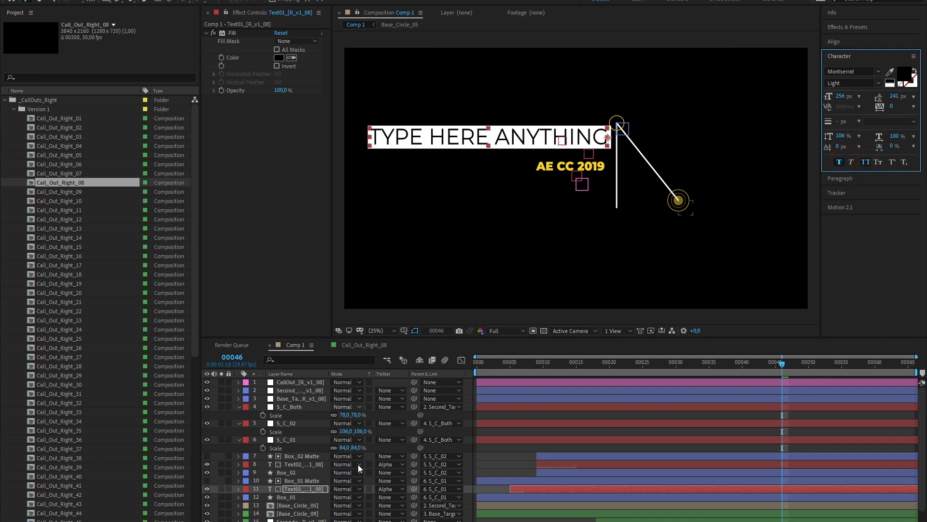
{"action": "left_click", "coordinate": [314, 489]}
{"action": "key", "text": "p"}
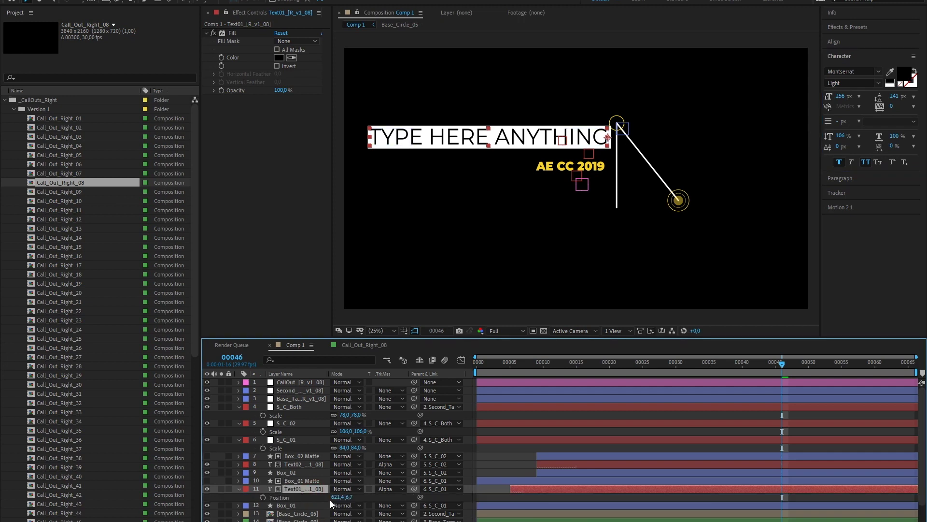
{"action": "left_click_drag", "start_coordinate": [337, 495], "coordinate": [338, 495]}
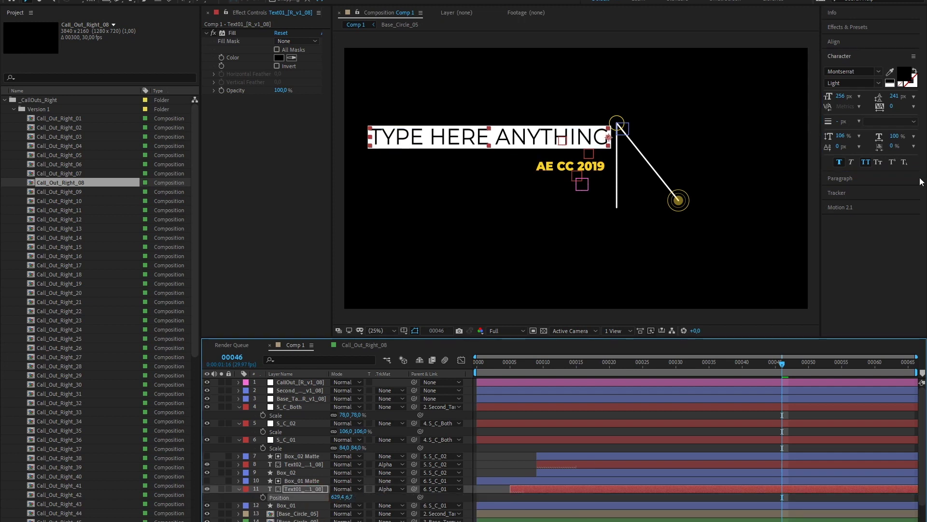
Set the headline font style to Montserrat Bold
{"action": "left_click", "coordinate": [879, 84]}
{"action": "left_click", "coordinate": [850, 222]}
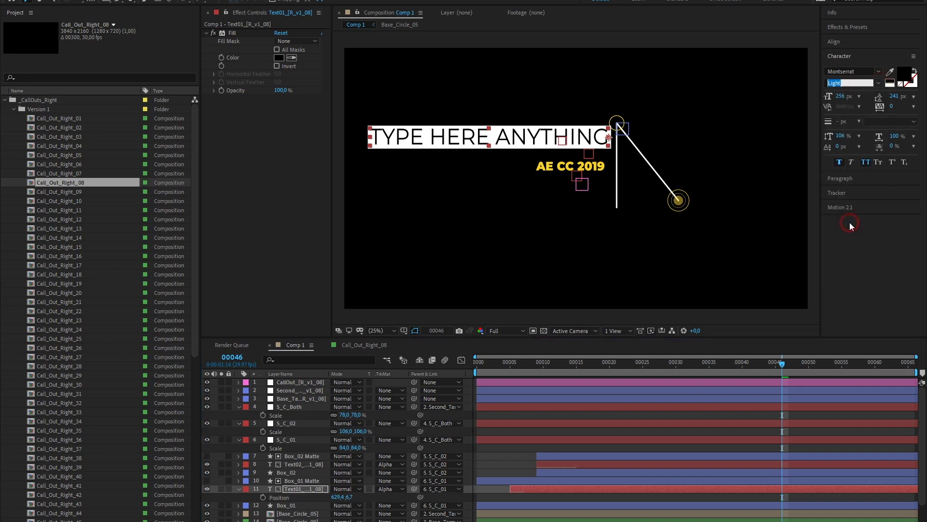
{"action": "left_click", "coordinate": [517, 455]}
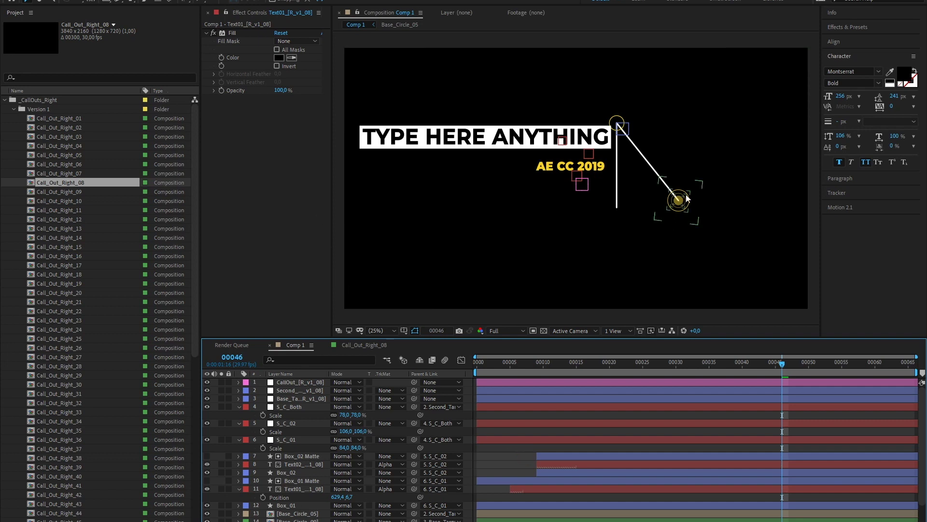
Replace the line's end-point circle layer with the Base_Arrow_06 animation from Animated_Elements
{"action": "left_click", "coordinate": [13, 110]}
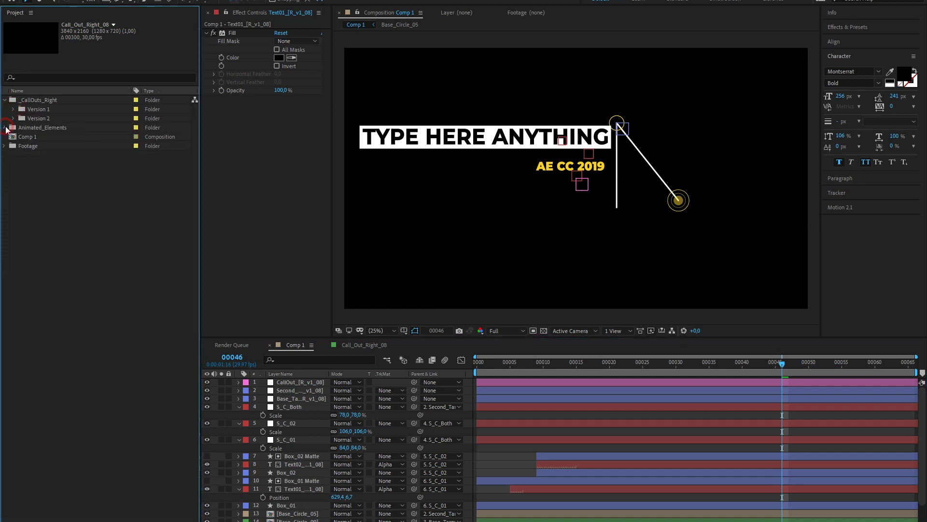
{"action": "left_click", "coordinate": [5, 128]}
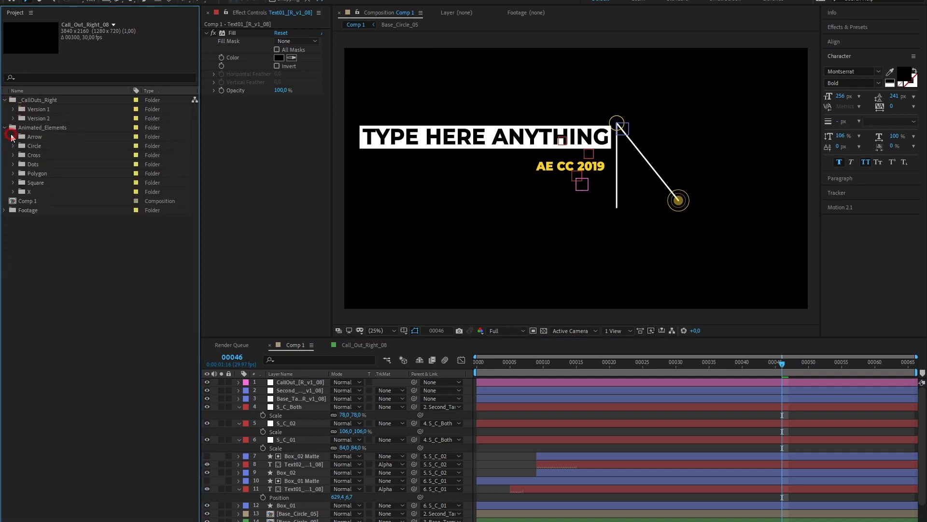
{"action": "left_click", "coordinate": [13, 137]}
{"action": "left_click", "coordinate": [64, 193]}
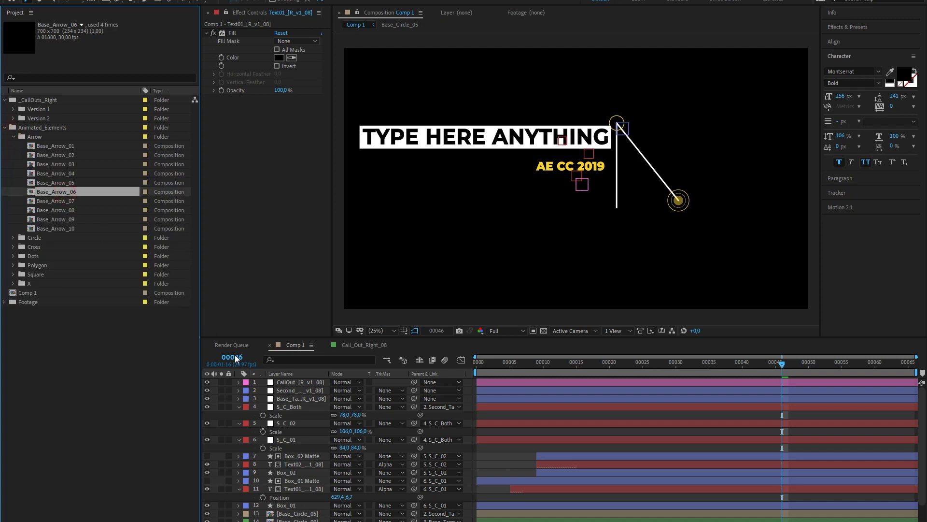
{"action": "scroll", "coordinate": [318, 459], "scroll_direction": "down", "scroll_amount": 1}
{"action": "left_click", "coordinate": [297, 493]}
{"action": "left_click", "coordinate": [314, 502]}
{"action": "left_click", "coordinate": [314, 503], "text": "alt"}
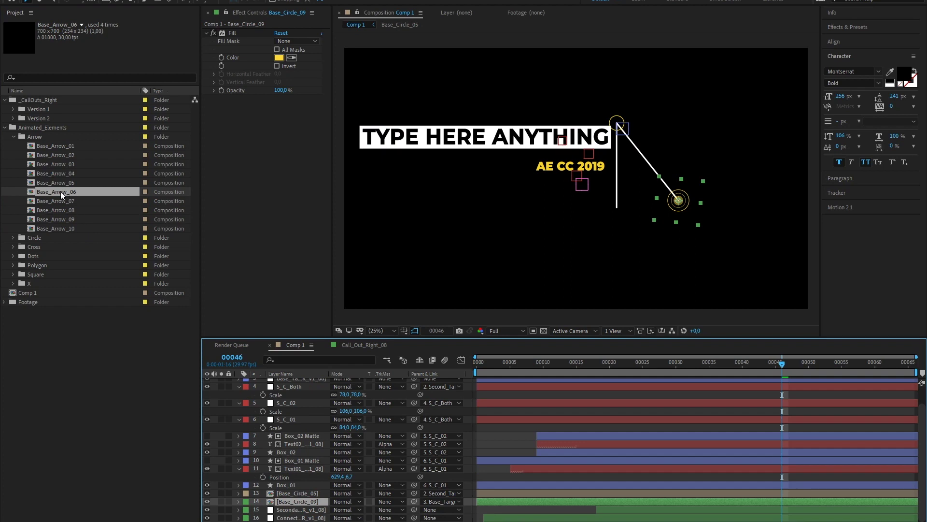
{"action": "left_click_drag", "start_coordinate": [60, 191], "coordinate": [297, 503]}
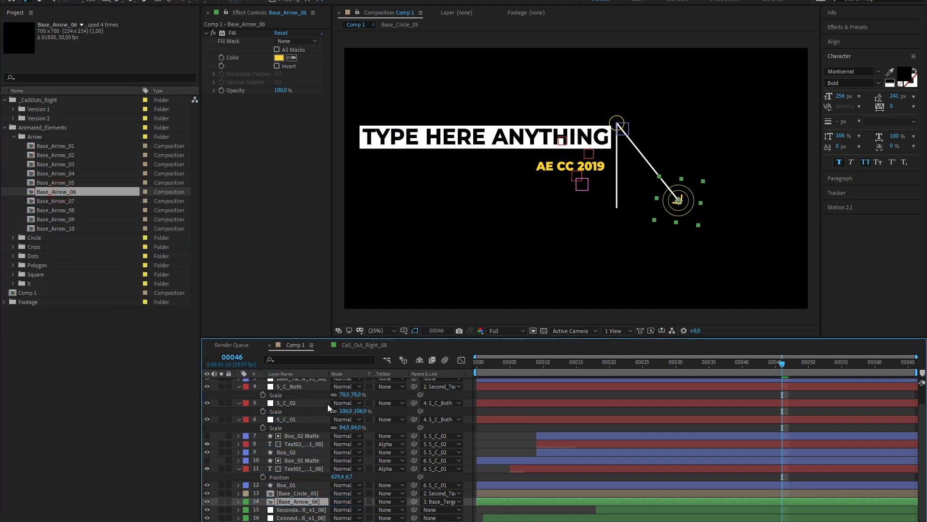
Move the Second_Target point up and right, and replace Base_Circle_05 with Base_Polygon_05
{"action": "left_click", "coordinate": [624, 128]}
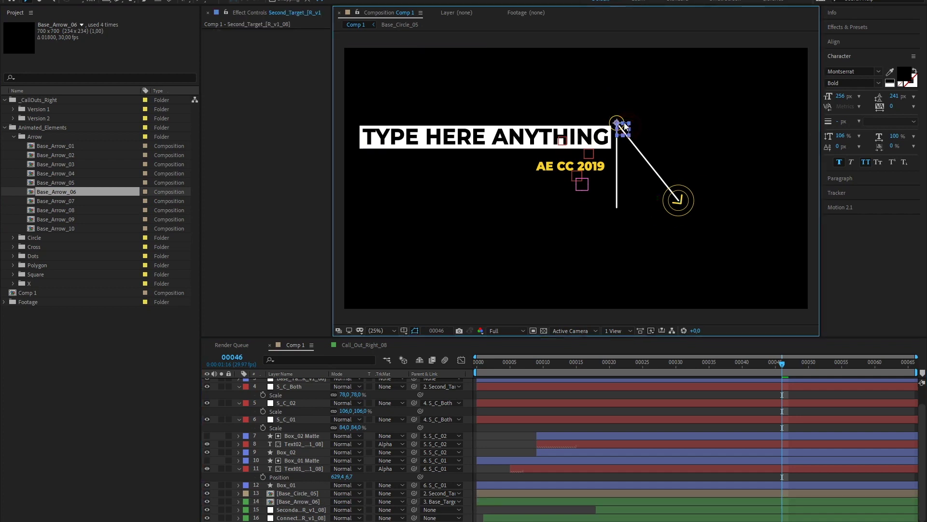
{"action": "mouse_move", "coordinate": [623, 127]}
{"action": "left_mouse_down"}
{"action": "mouse_move", "coordinate": [692, 114]}
{"action": "mouse_move", "coordinate": [691, 95]}
{"action": "mouse_move", "coordinate": [617, 97]}
{"action": "mouse_move", "coordinate": [617, 121]}
{"action": "mouse_move", "coordinate": [698, 112]}
{"action": "mouse_move", "coordinate": [739, 128]}
{"action": "mouse_move", "coordinate": [686, 116]}
{"action": "mouse_move", "coordinate": [639, 124]}
{"action": "left_mouse_up"}
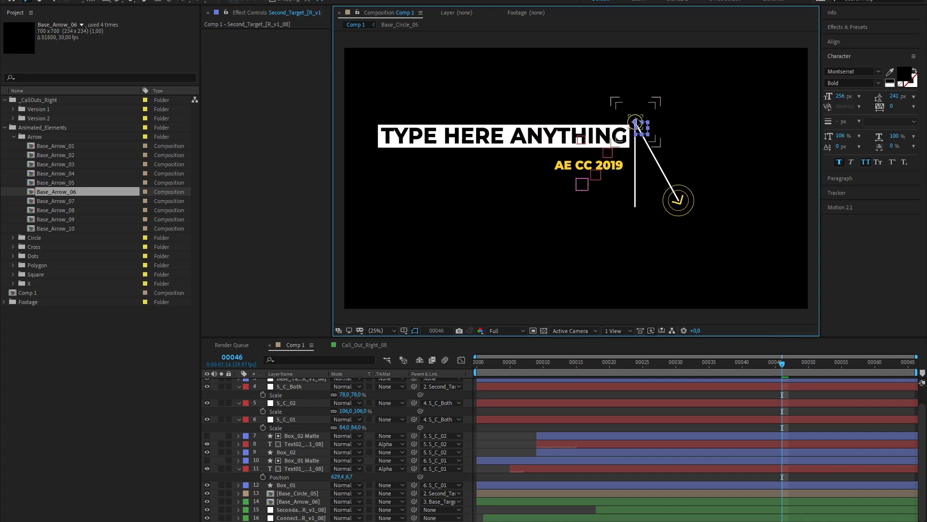
{"action": "left_click", "coordinate": [309, 493]}
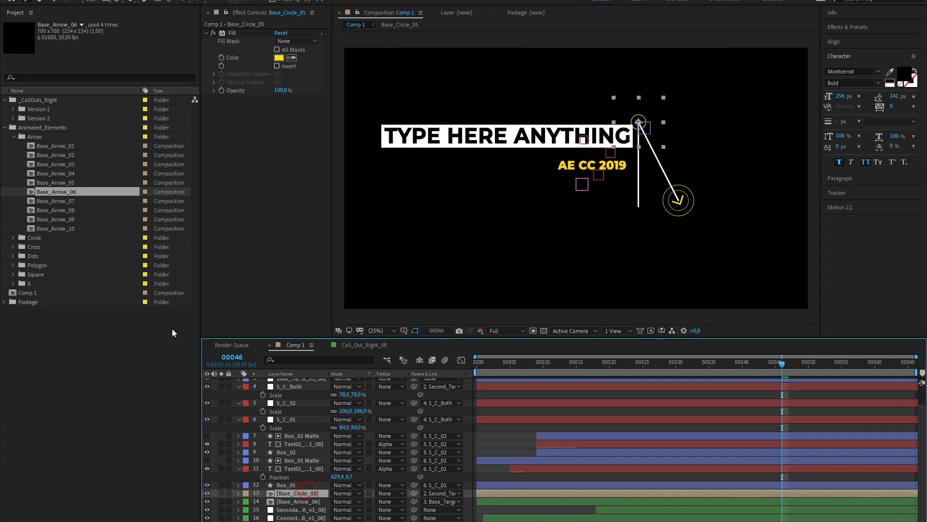
{"action": "left_click", "coordinate": [14, 265]}
{"action": "left_click_drag", "start_coordinate": [72, 312], "coordinate": [303, 490]}
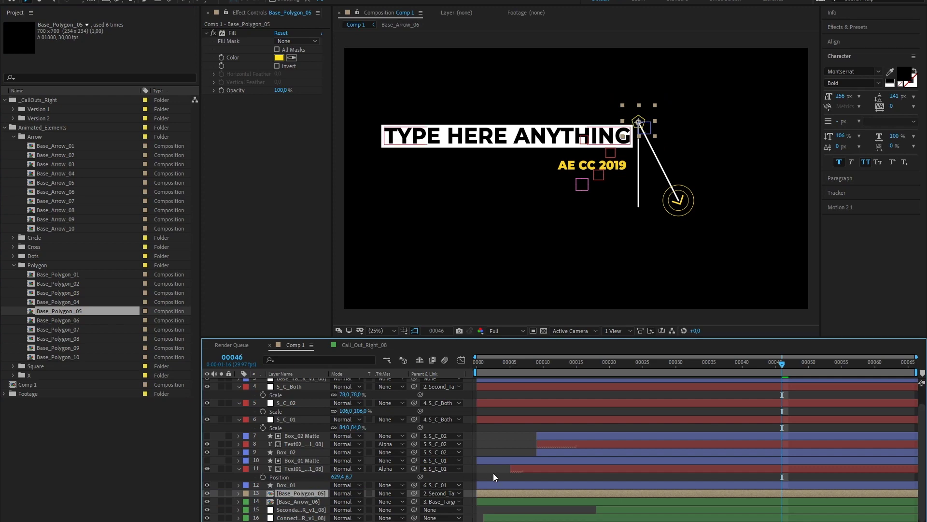